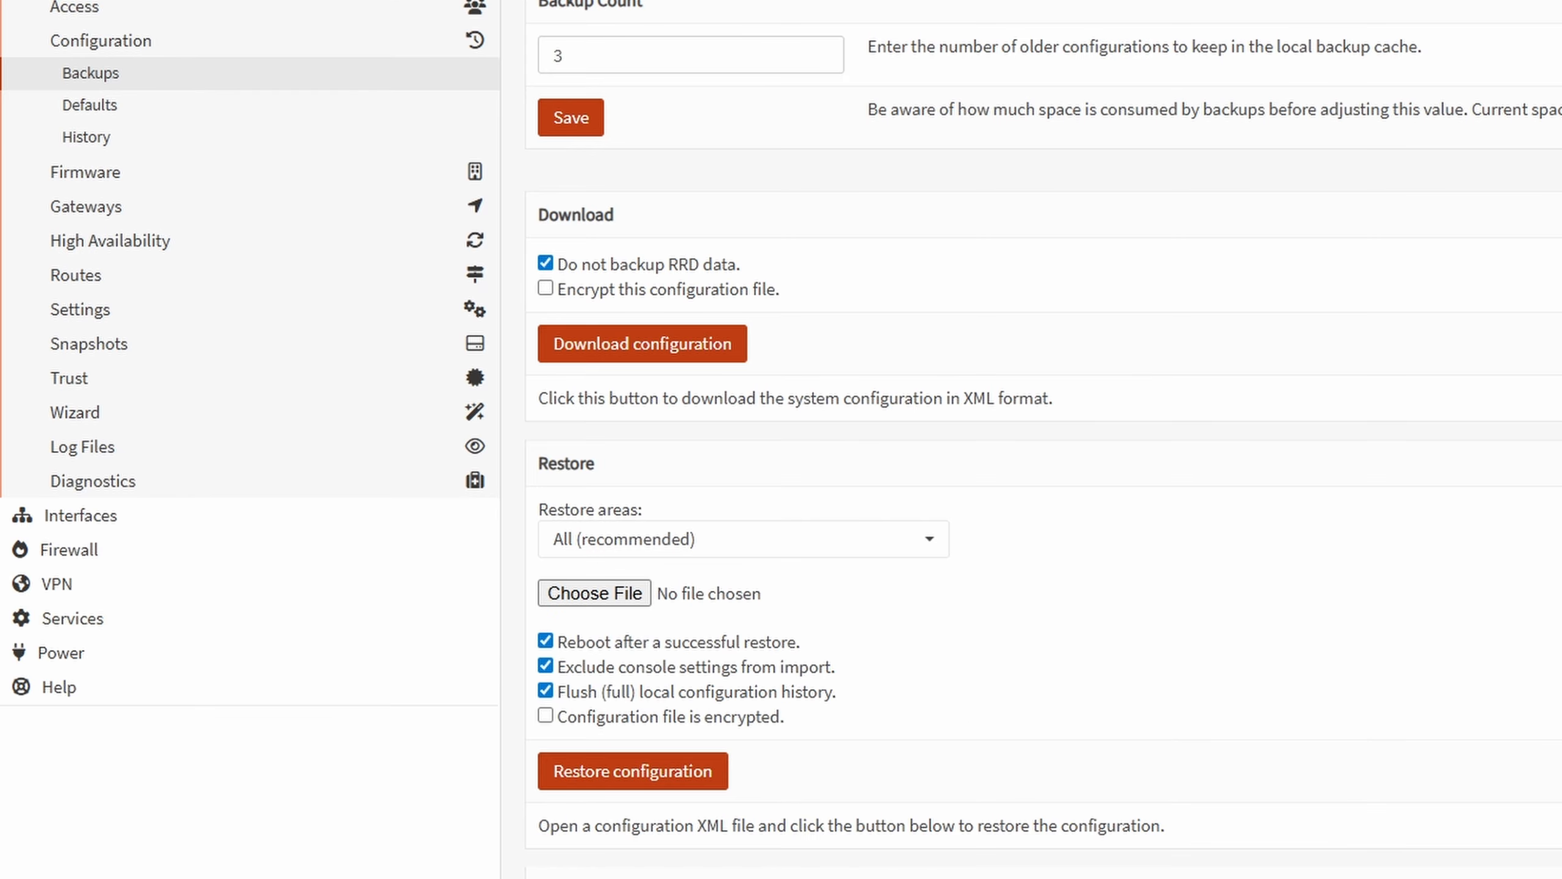
Step: Open the Intrusion Detection administration settings and review the Enabled and IPS mode options
left_click(122, 627)
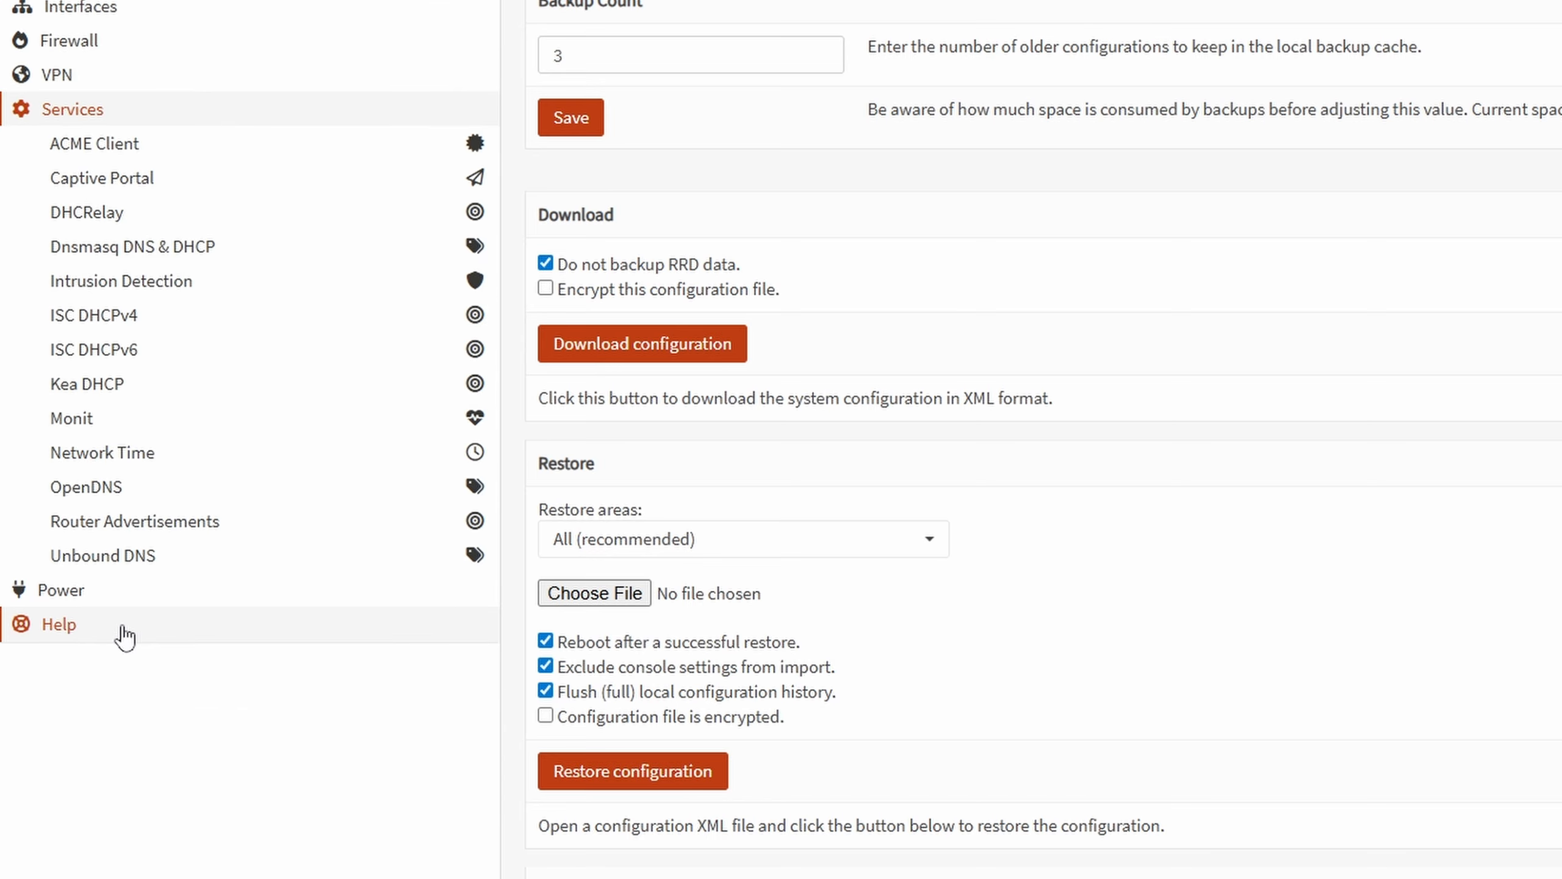
left_click(179, 294)
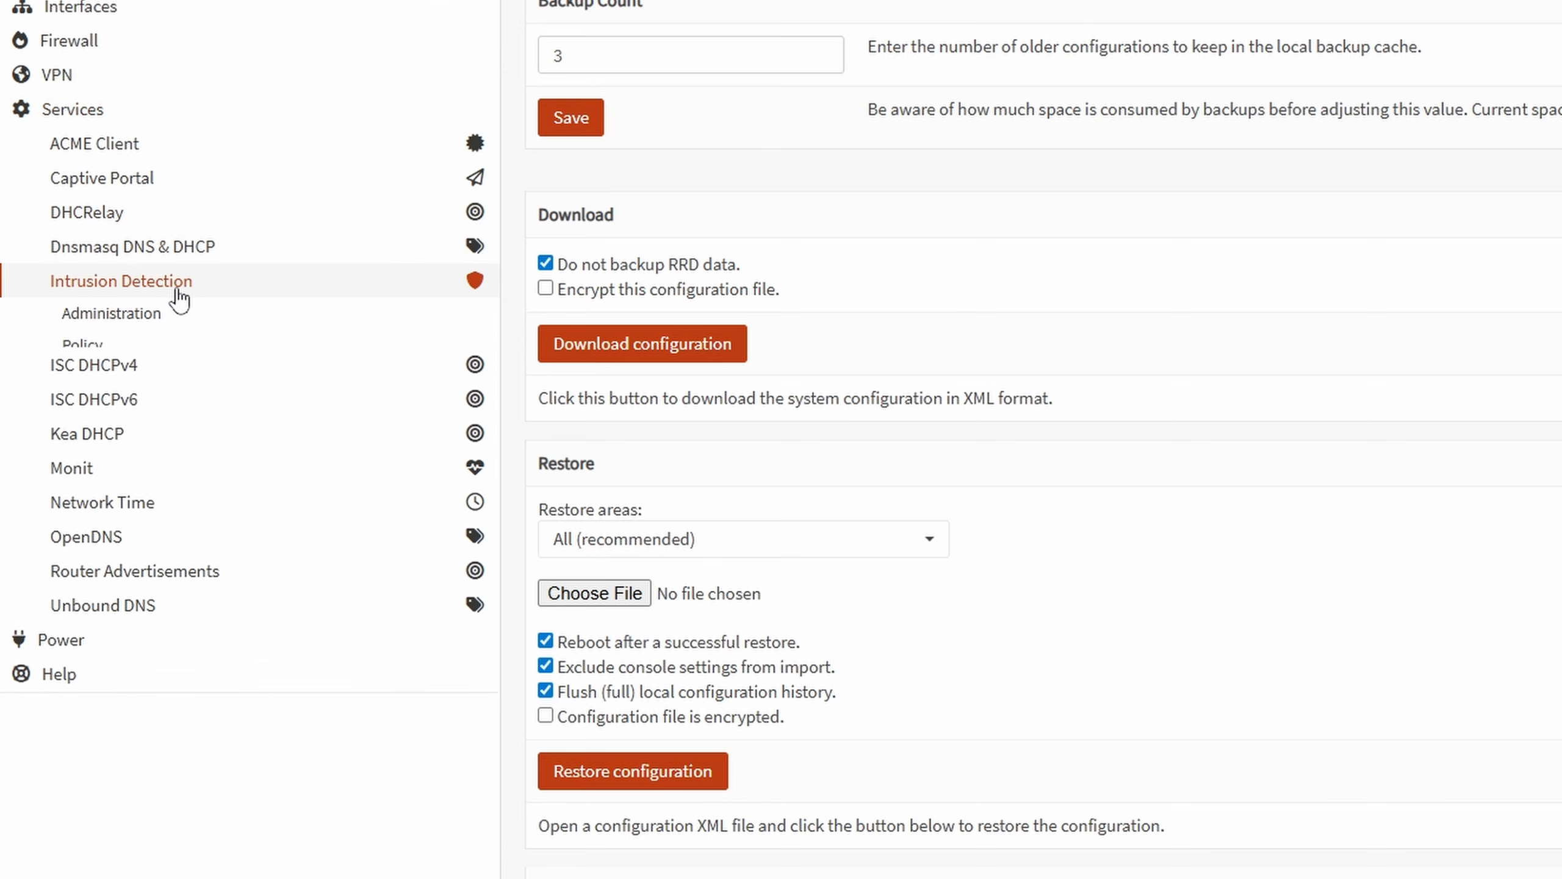
left_click(167, 322)
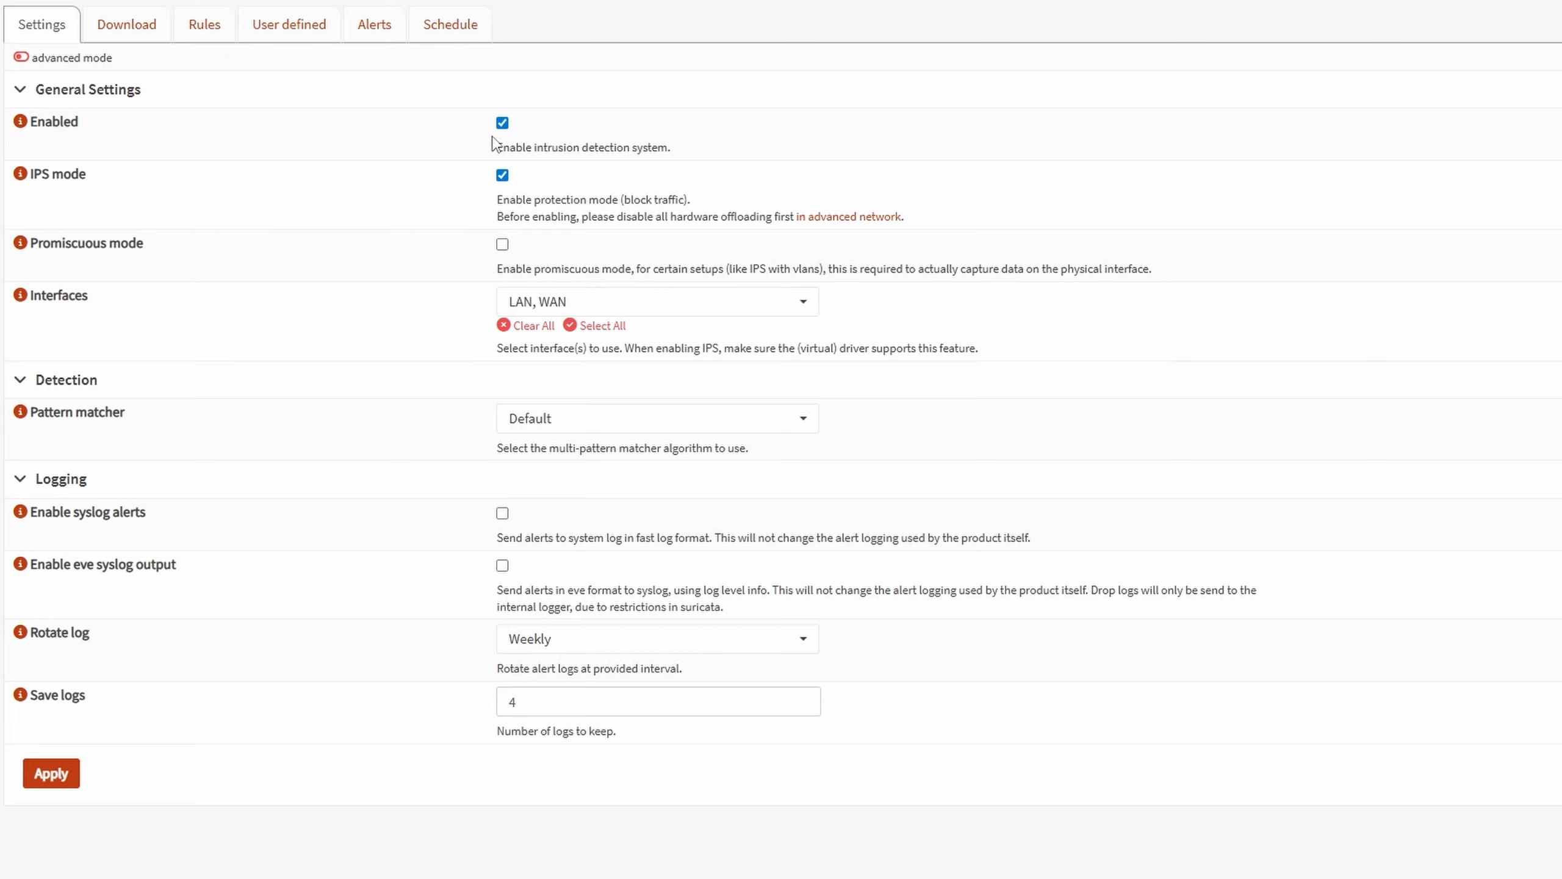
left_click_drag(537, 147, 729, 150)
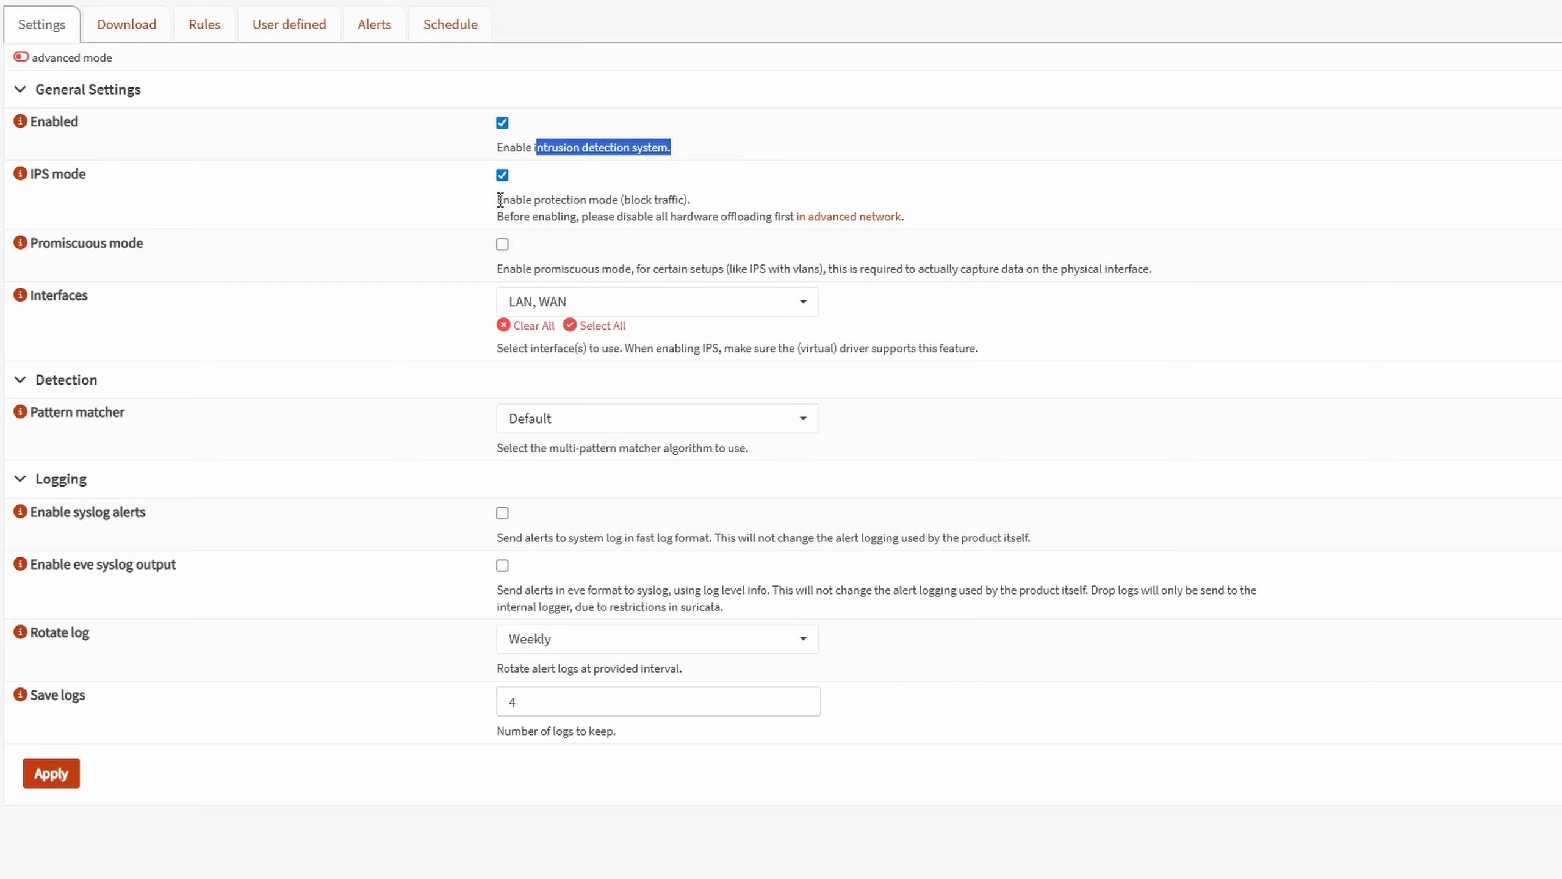
left_click_drag(499, 200, 704, 205)
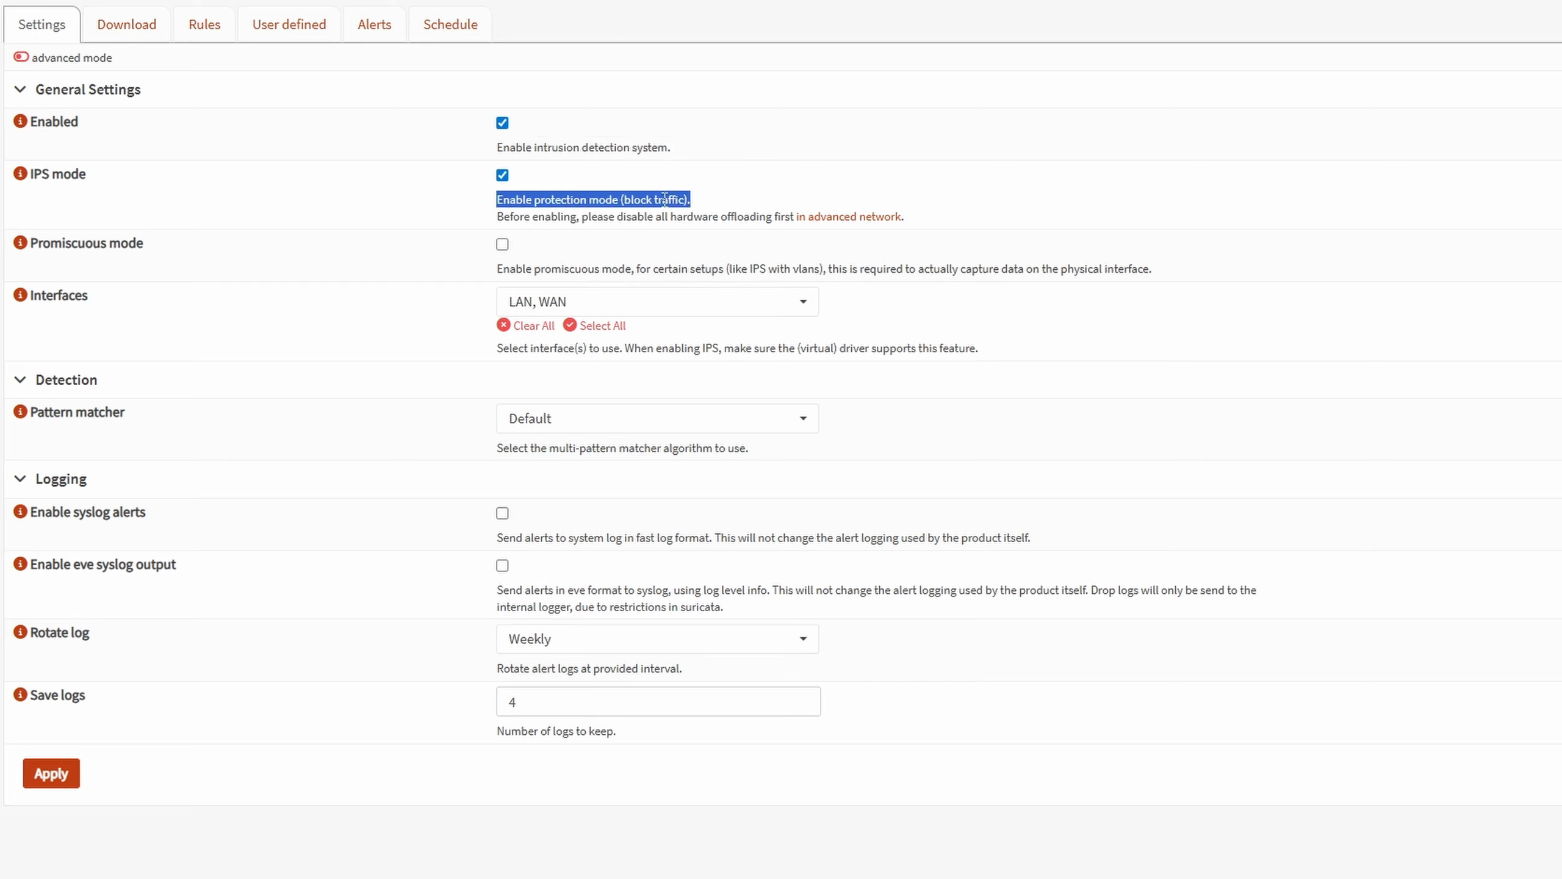
left_click(346, 300)
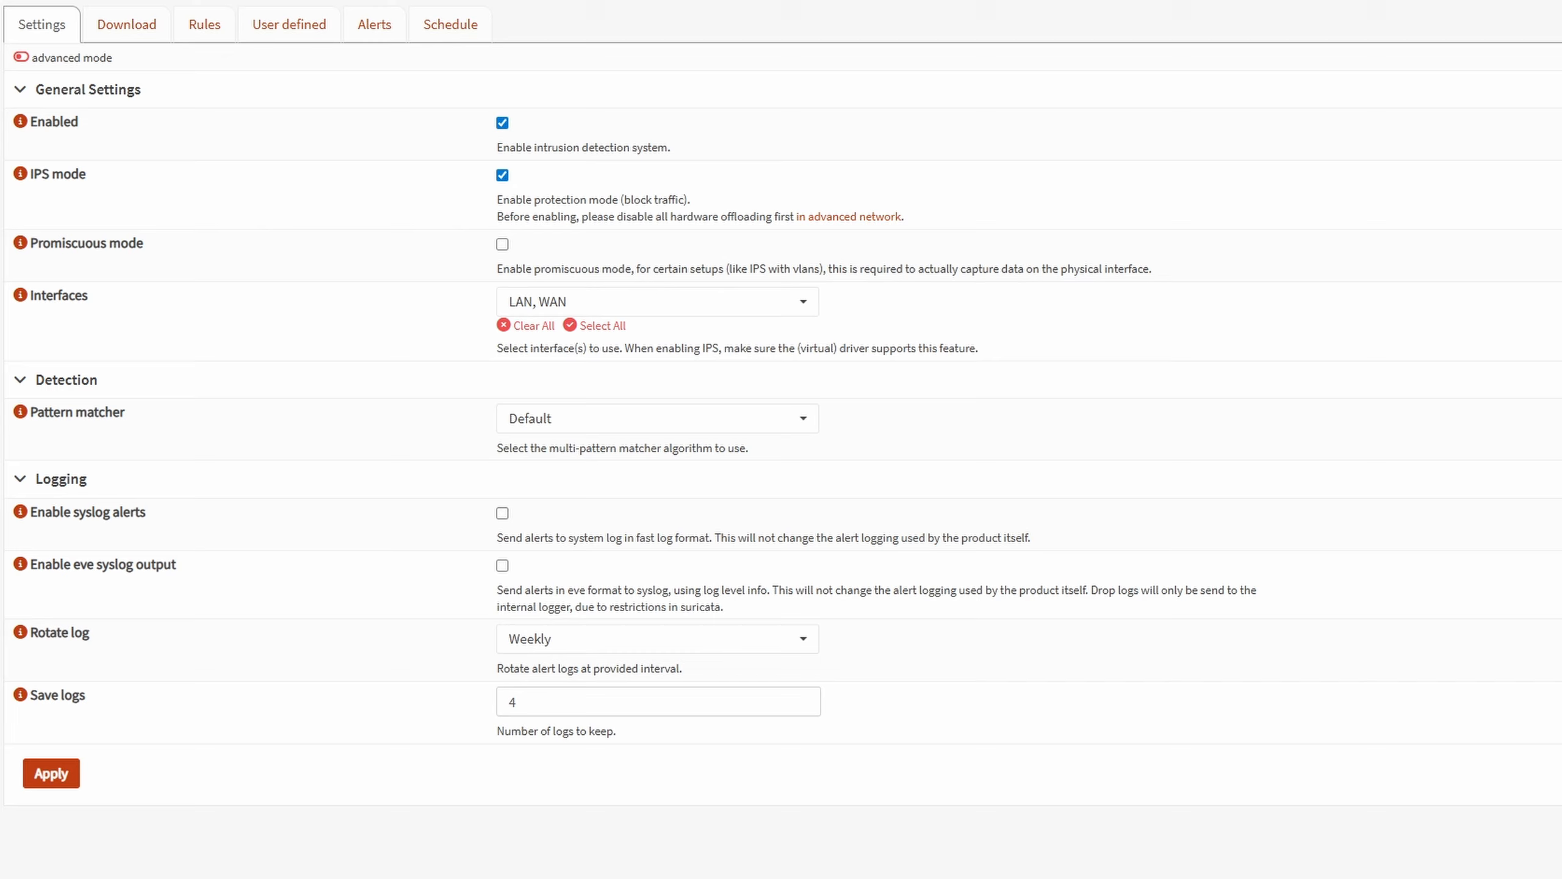
Step: Review the downloadable intrusion detection rulesets through the whole list, briefly selecting and deselecting ET open/botcc to demonstrate selection
left_click(128, 32)
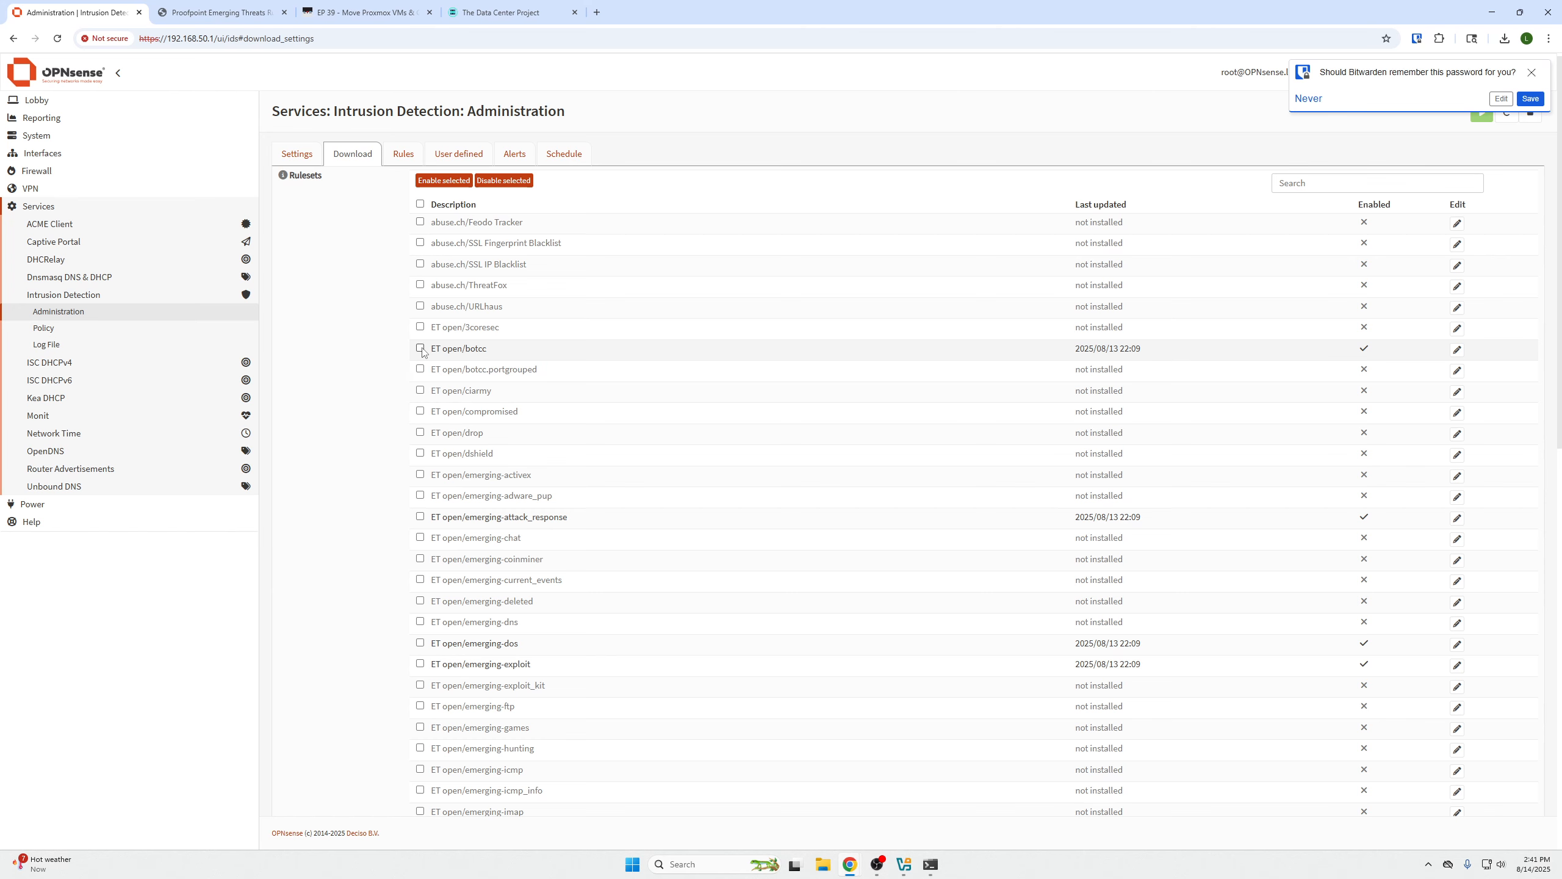
scroll(423, 349, "down", 2)
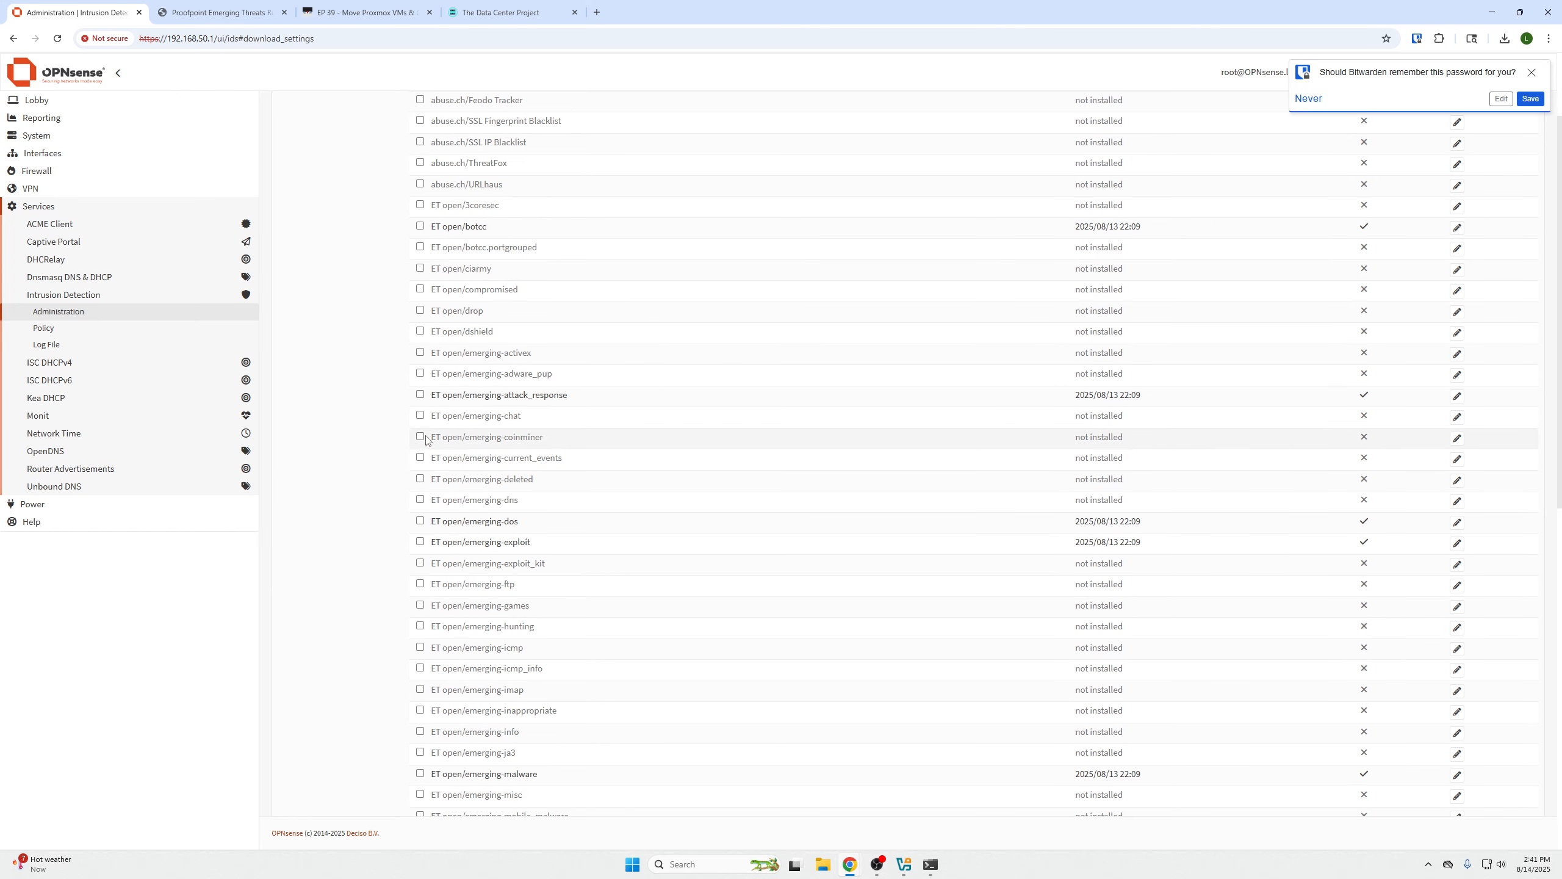
scroll(417, 529, "down", 6)
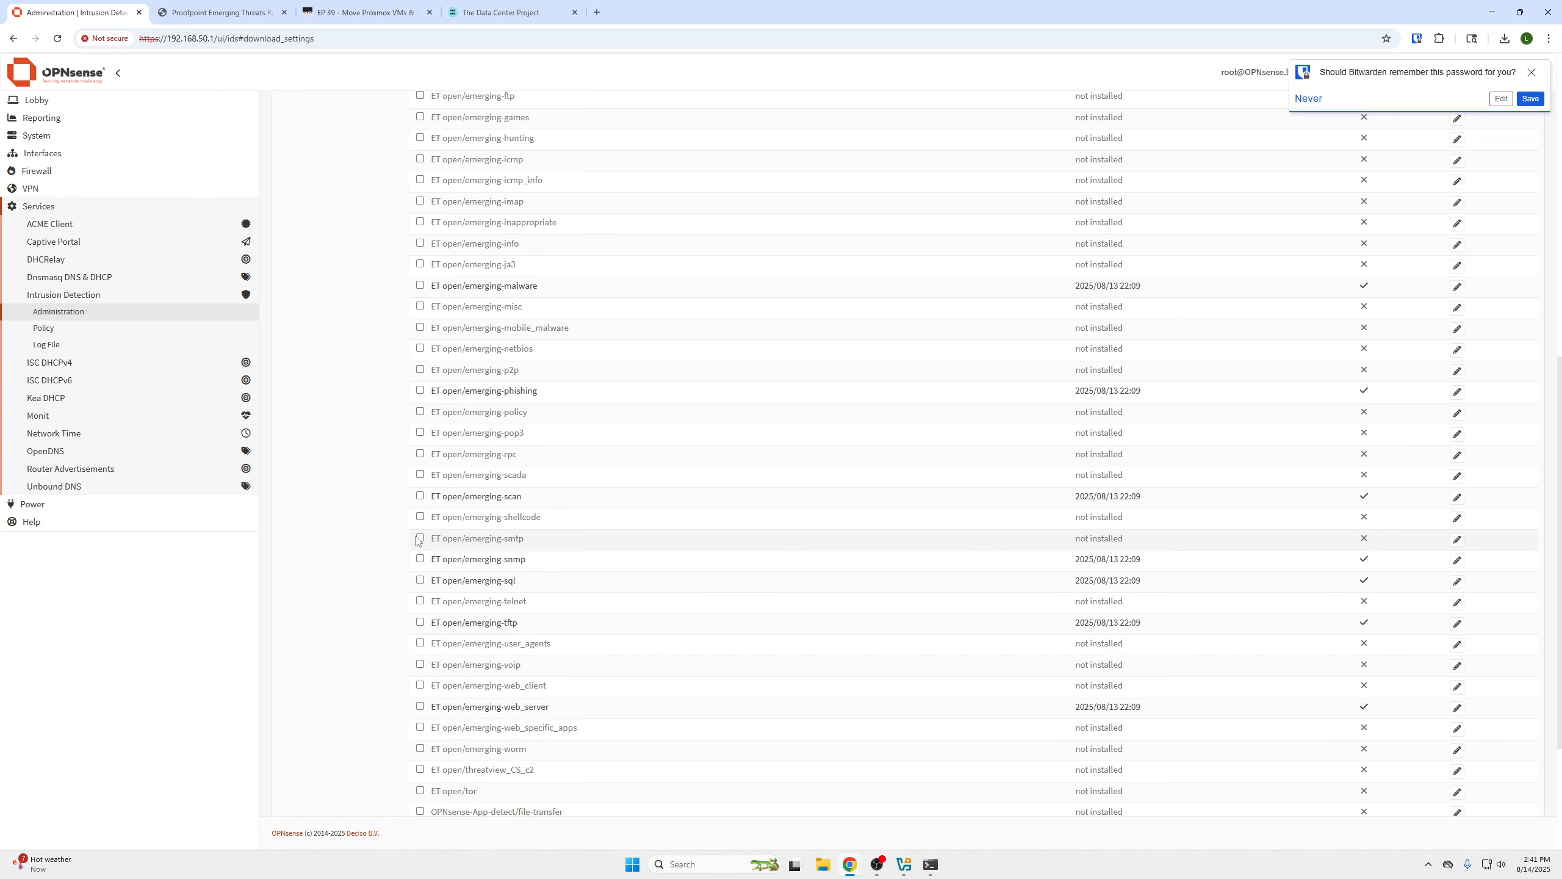
scroll(419, 538, "down", 3)
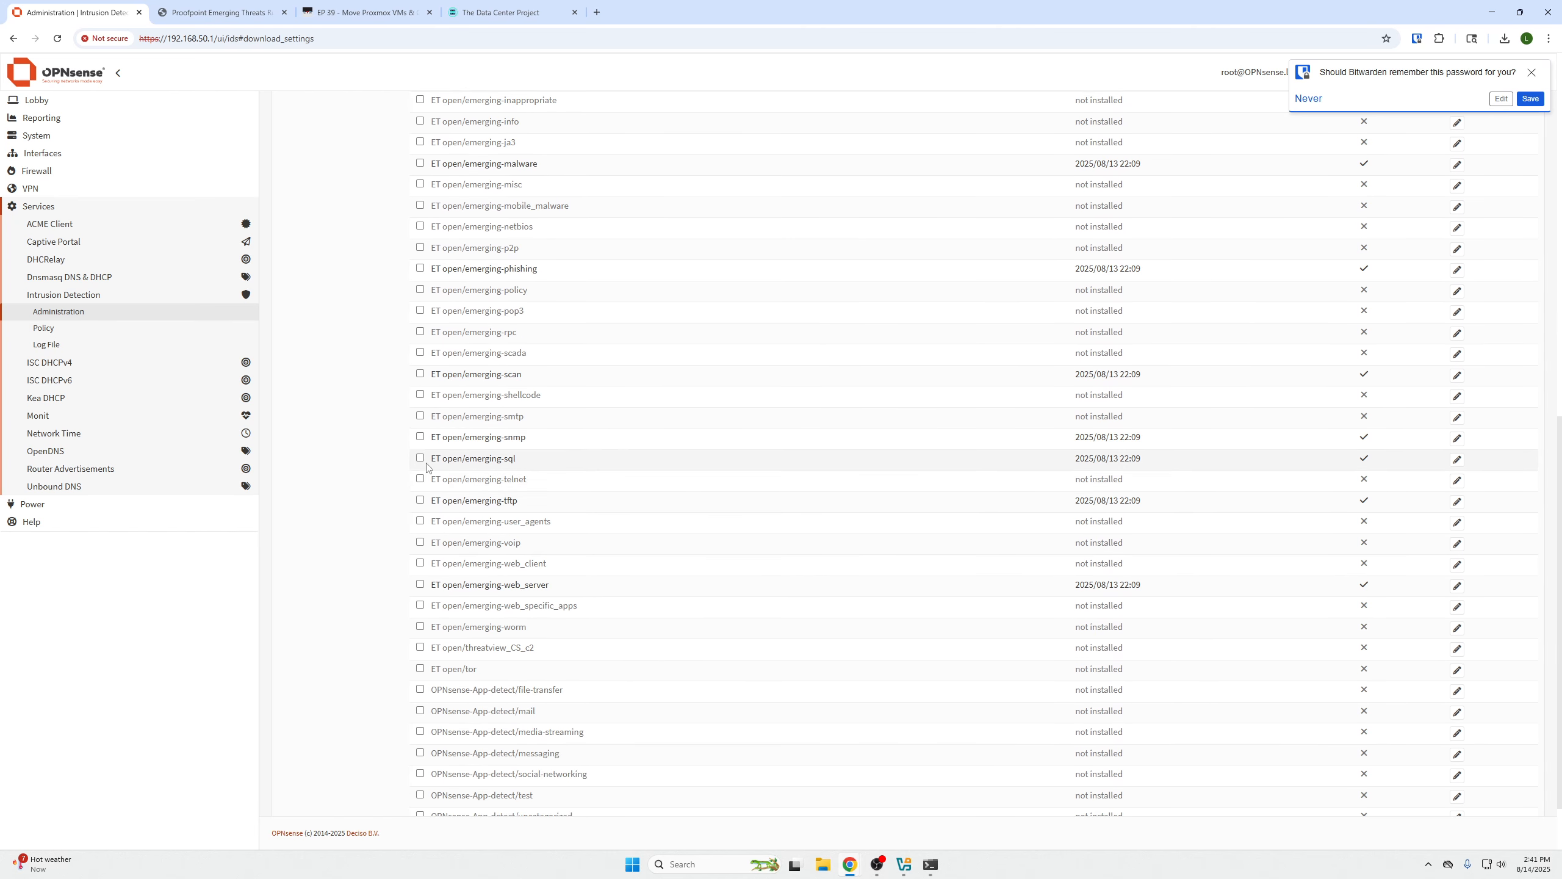
scroll(428, 495, "down", 2)
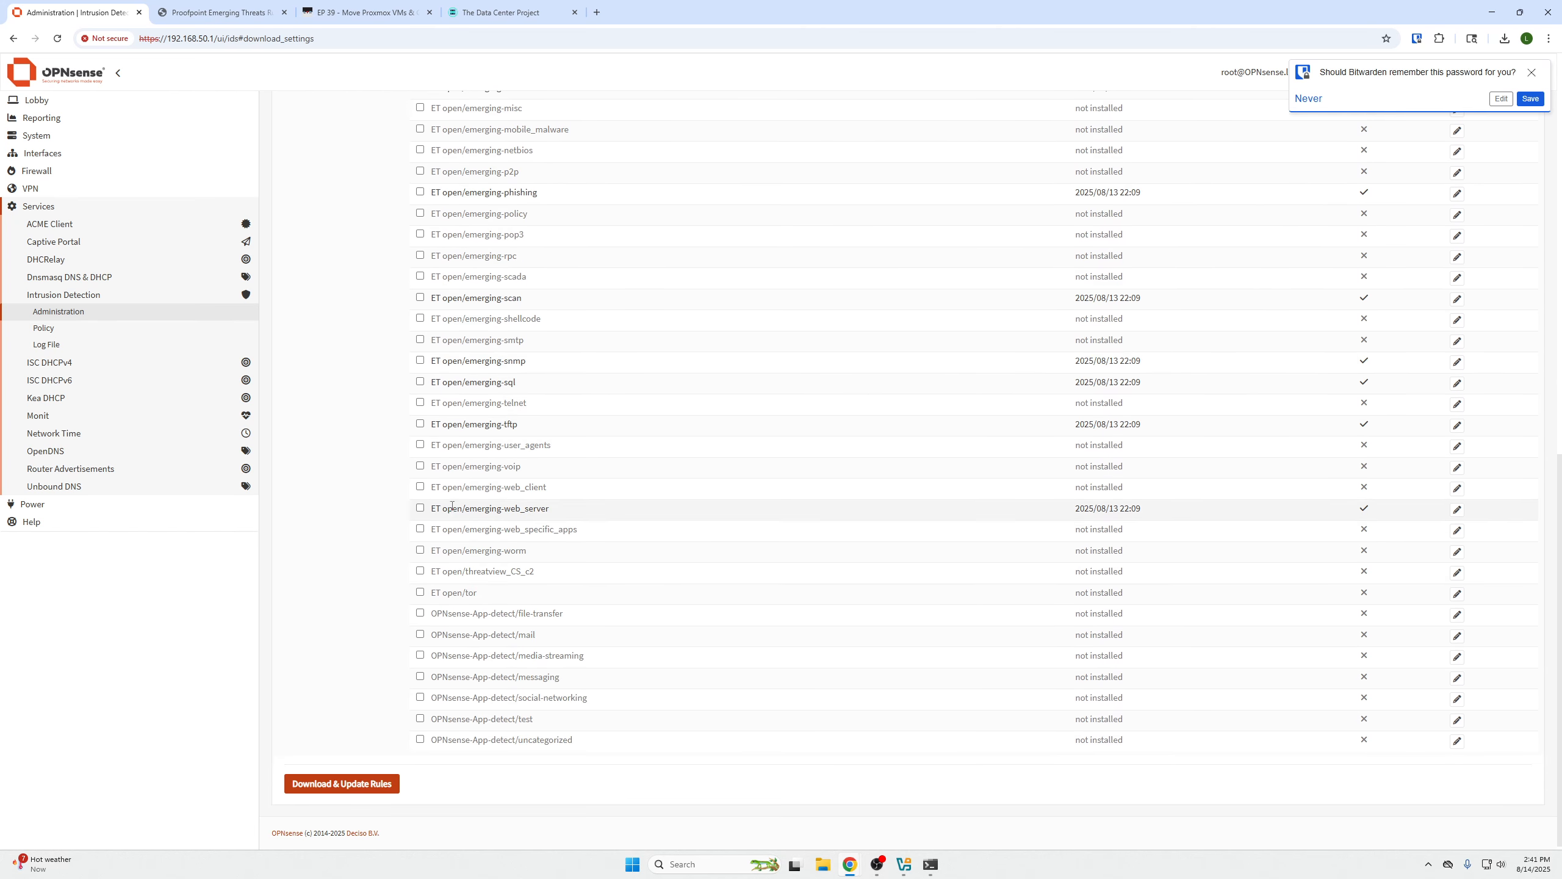
scroll(578, 572, "up", 12)
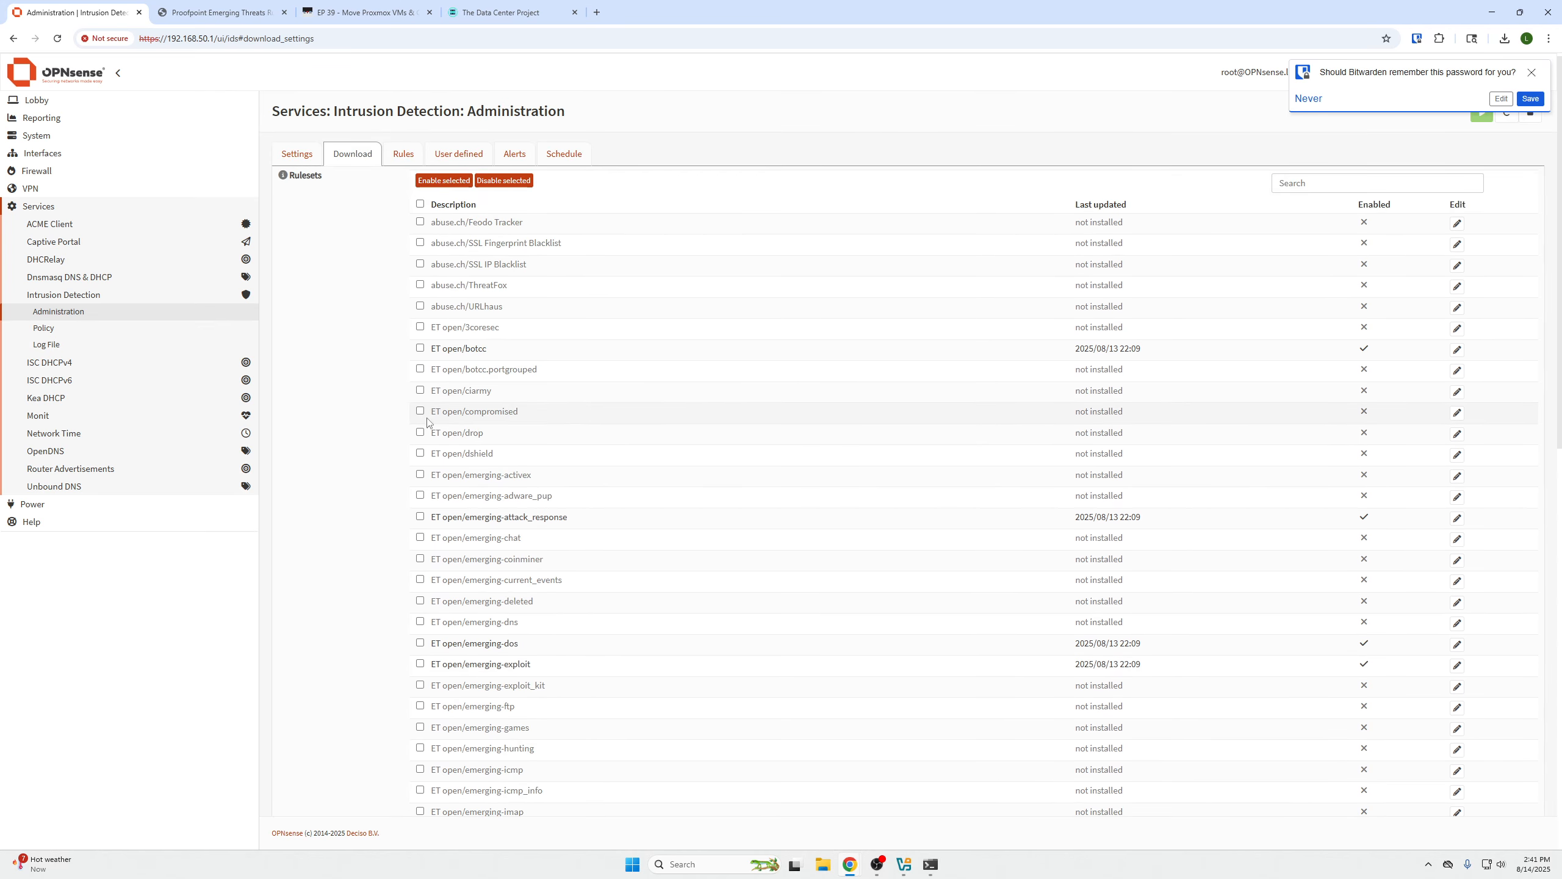
left_click(420, 350)
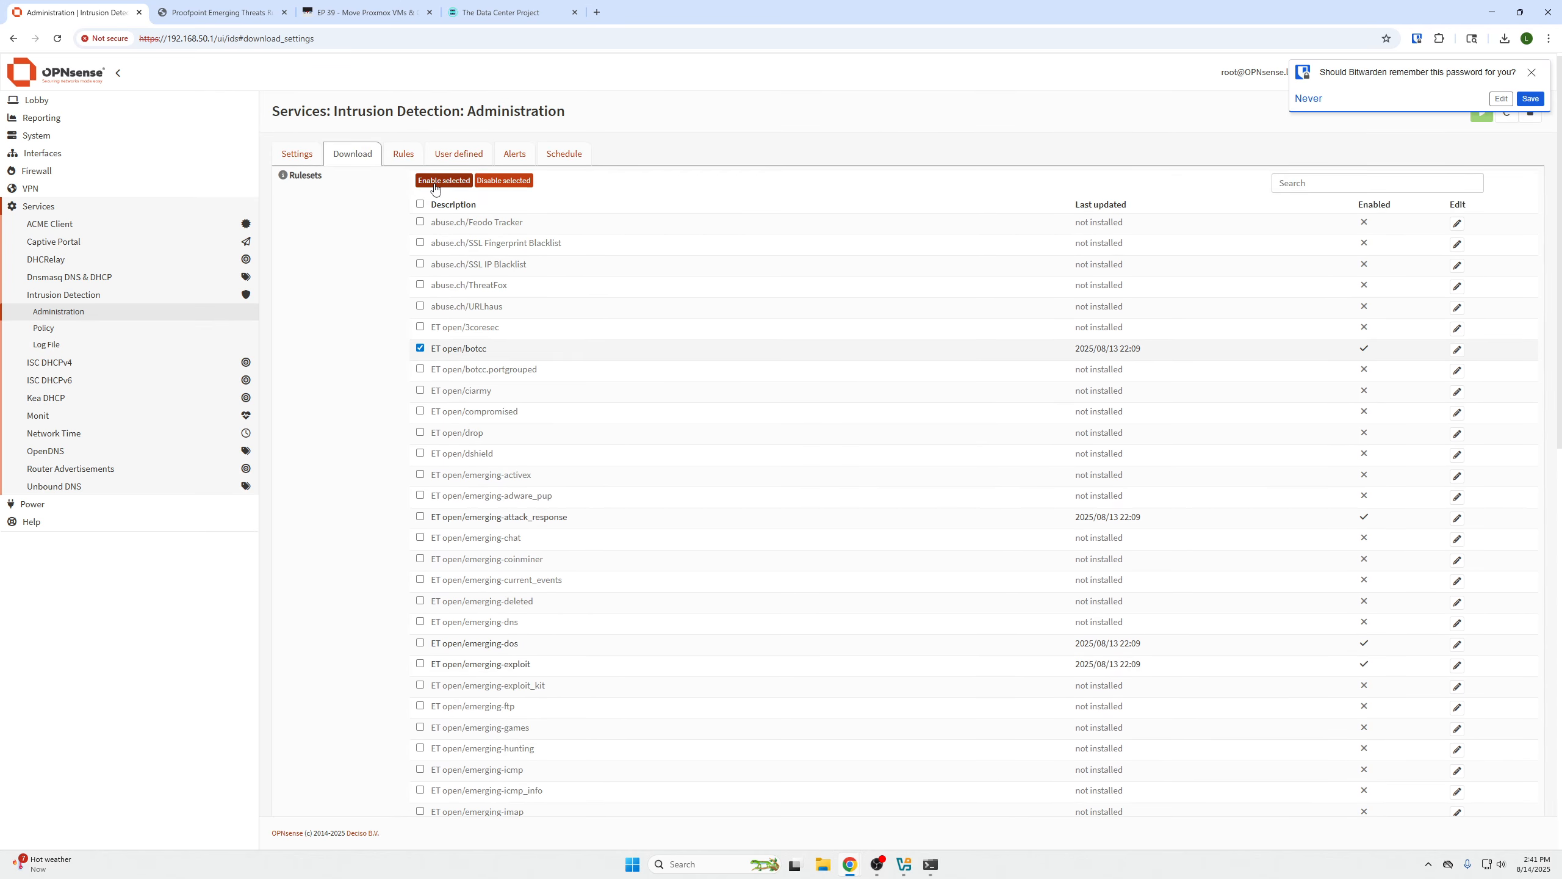
left_click(420, 349)
Step: Show the intrusion detection rules at 10 entries per page and check the total number of rules
left_click(405, 154)
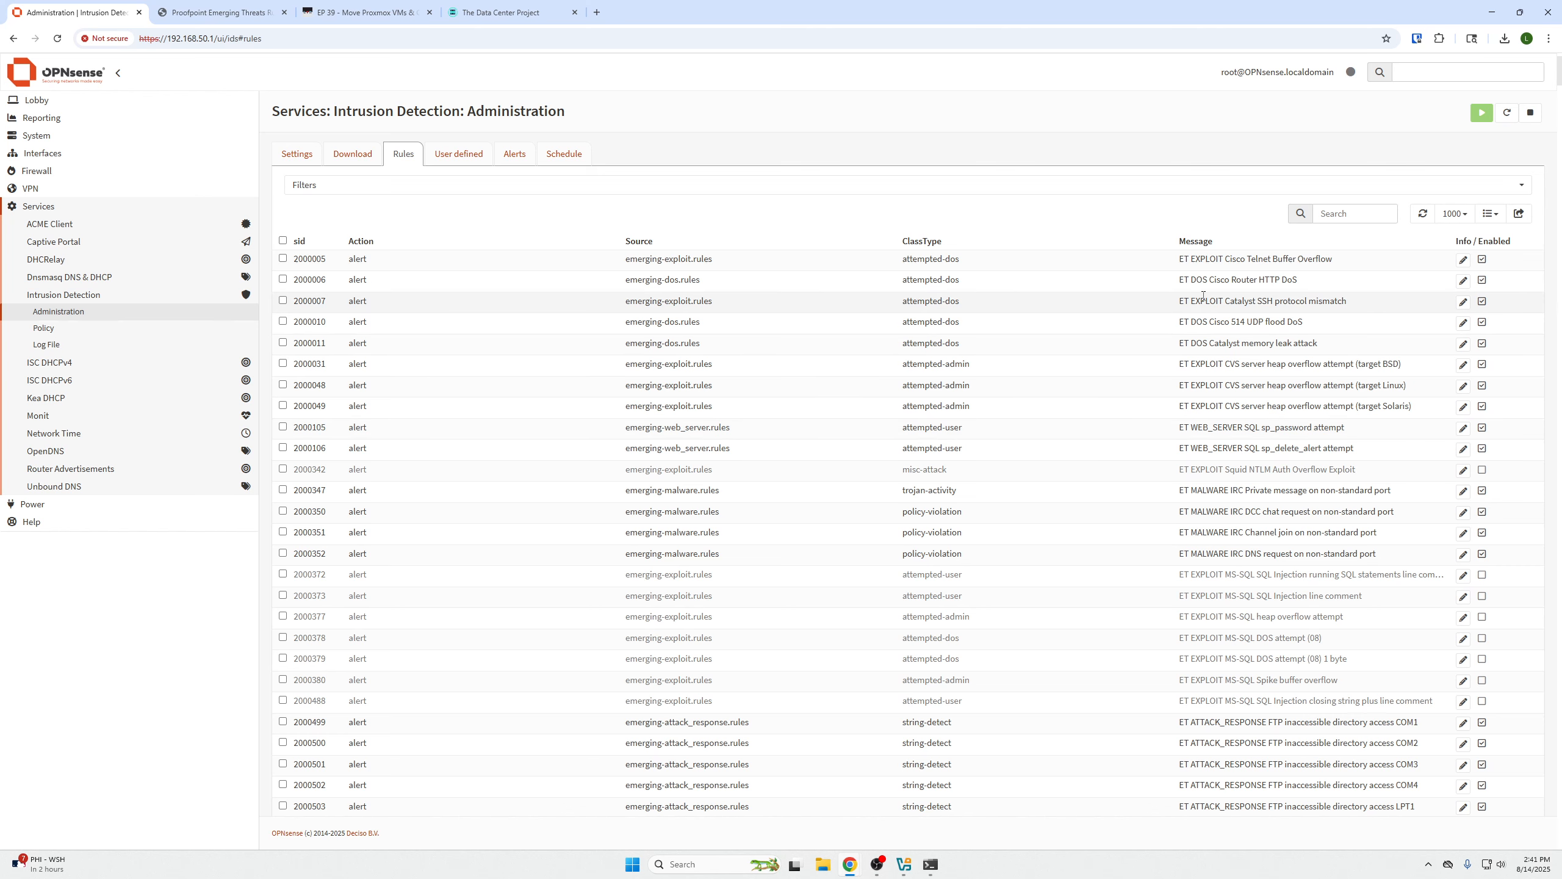
left_click(1453, 214)
left_click(1433, 237)
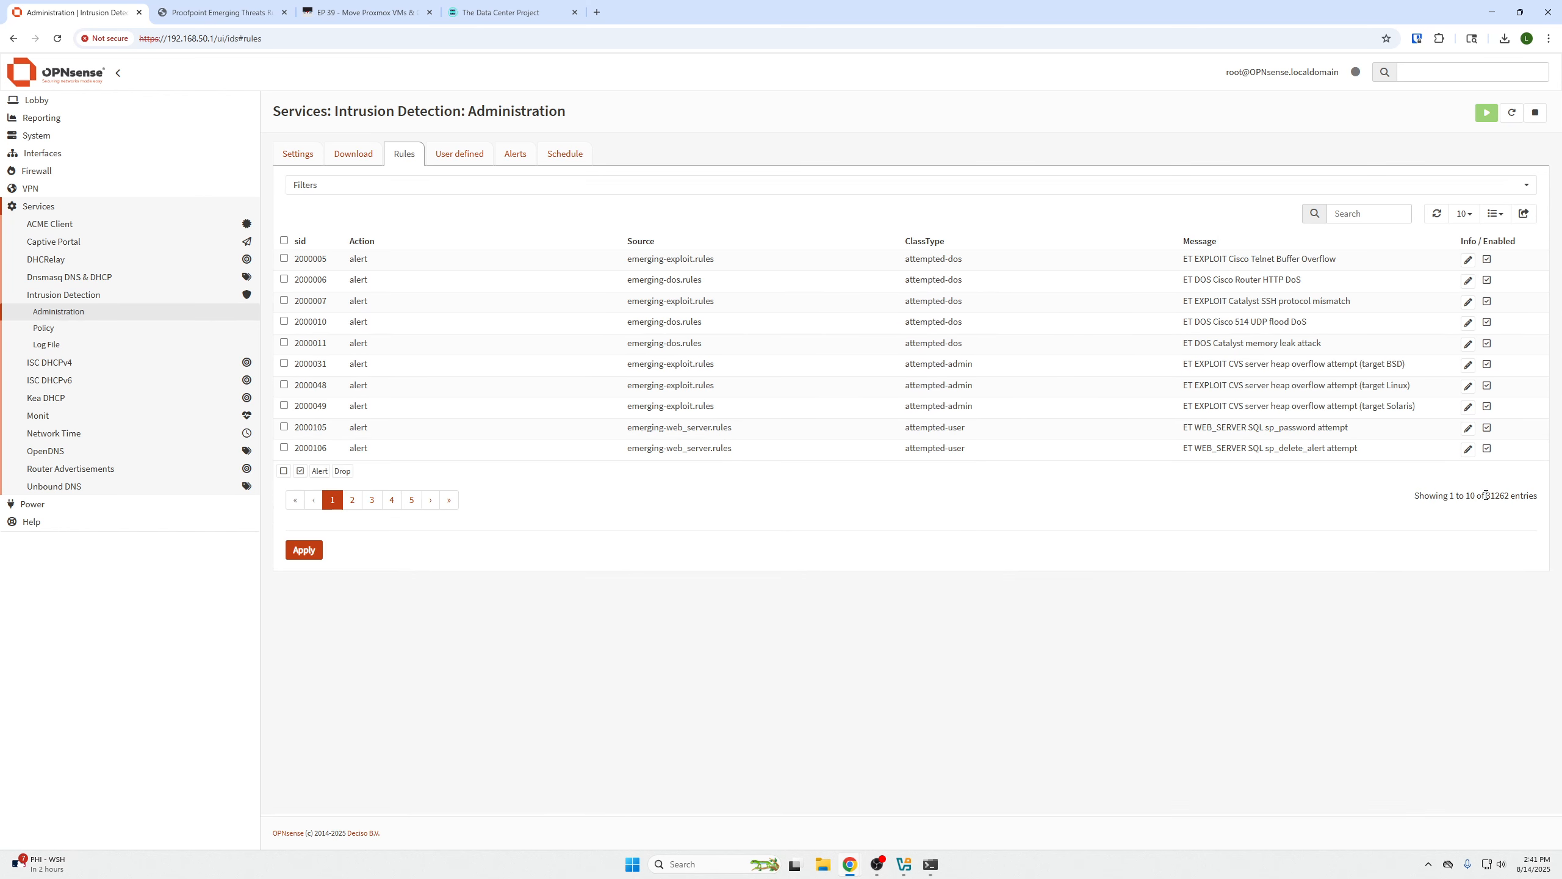
left_click_drag(1485, 496, 1510, 497)
left_click(1331, 501)
Step: Open the intrusion detection update schedule, set the cron job's command to Update and reload intrusion detection rules, and save the job
left_click(567, 159)
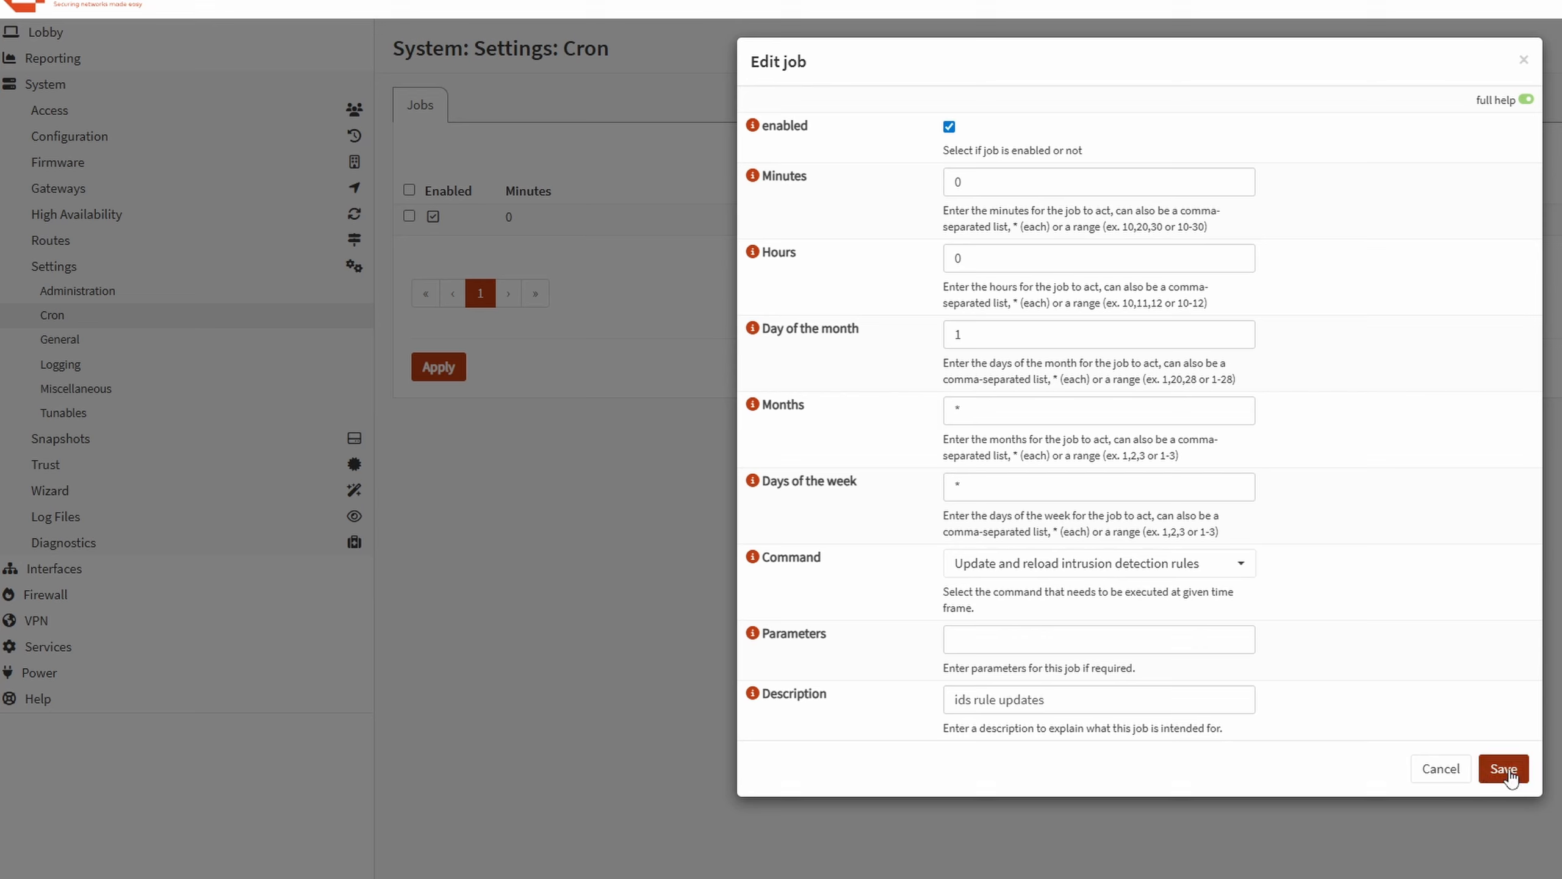
left_click(1034, 573)
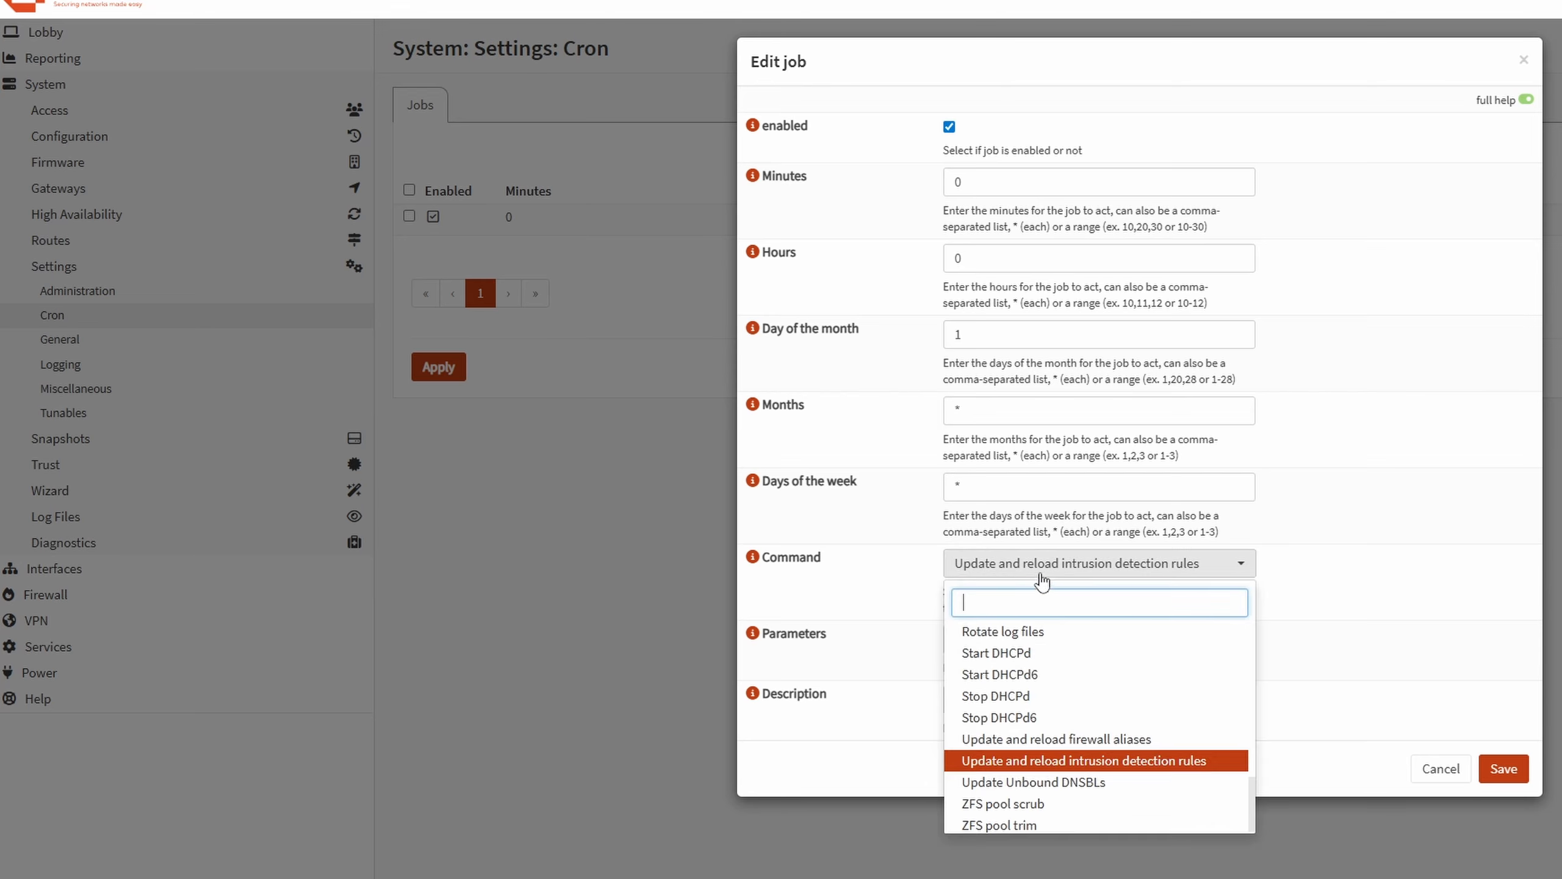
left_click(1073, 763)
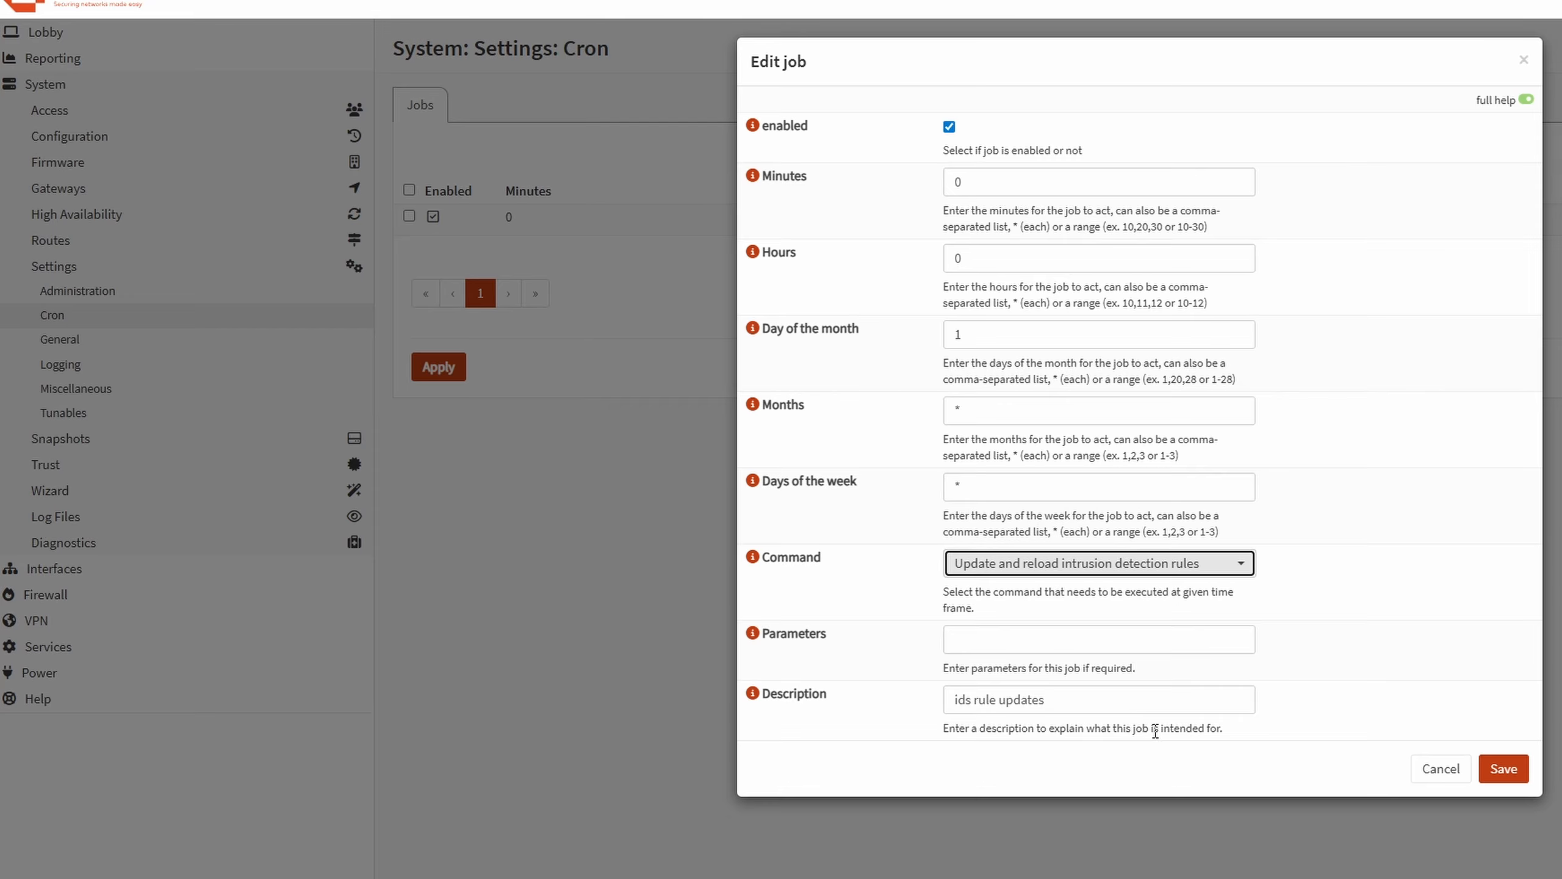
left_click(1504, 768)
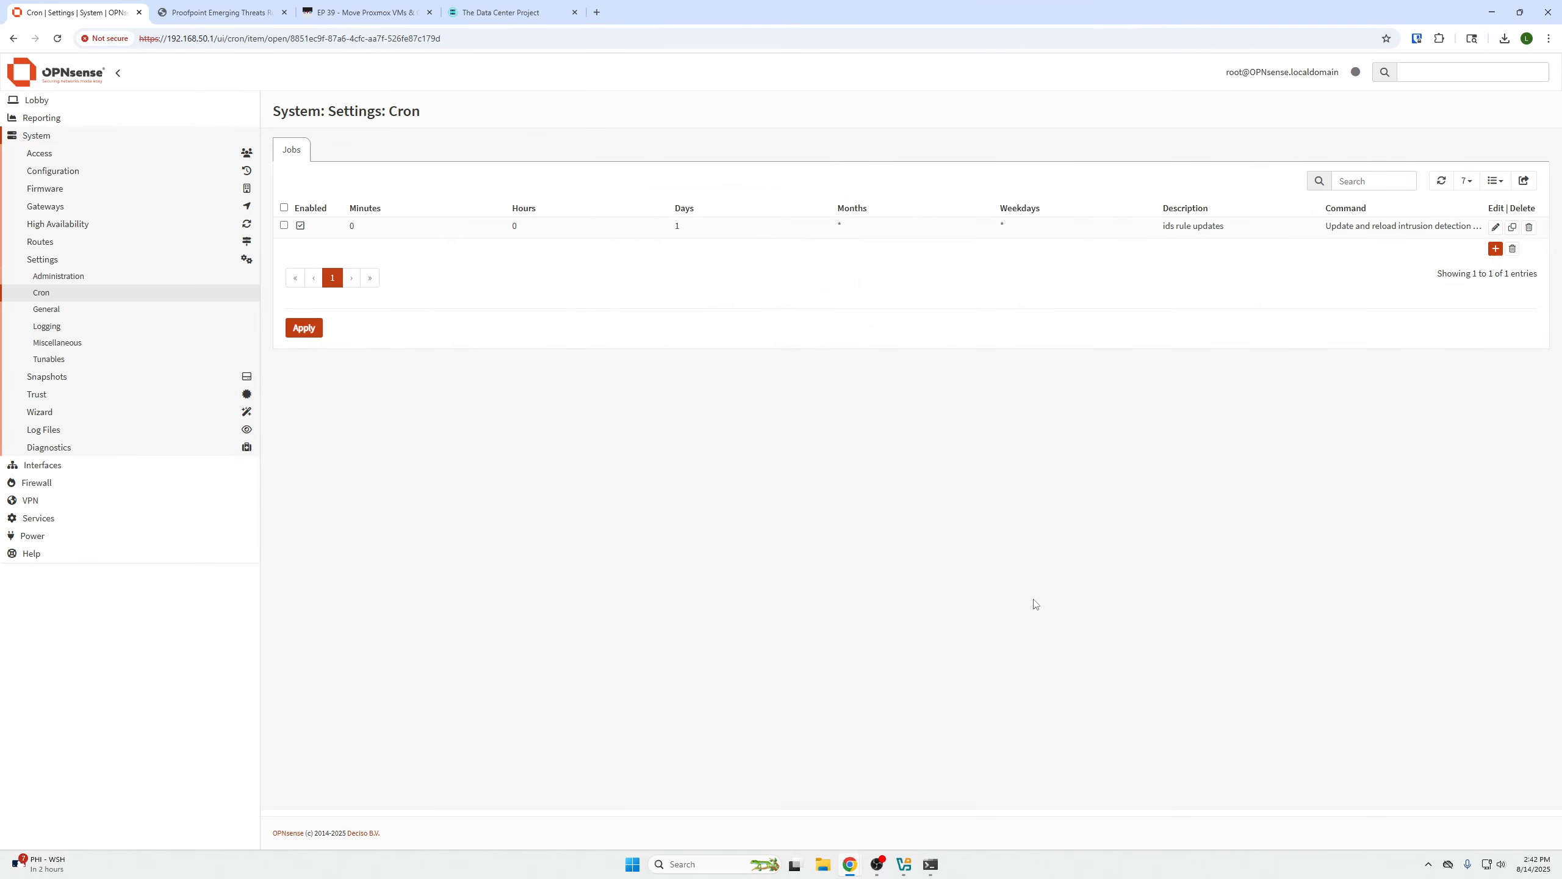
Step: Open the system's Administration settings and review them down to the Deployment section
key("alt+Left")
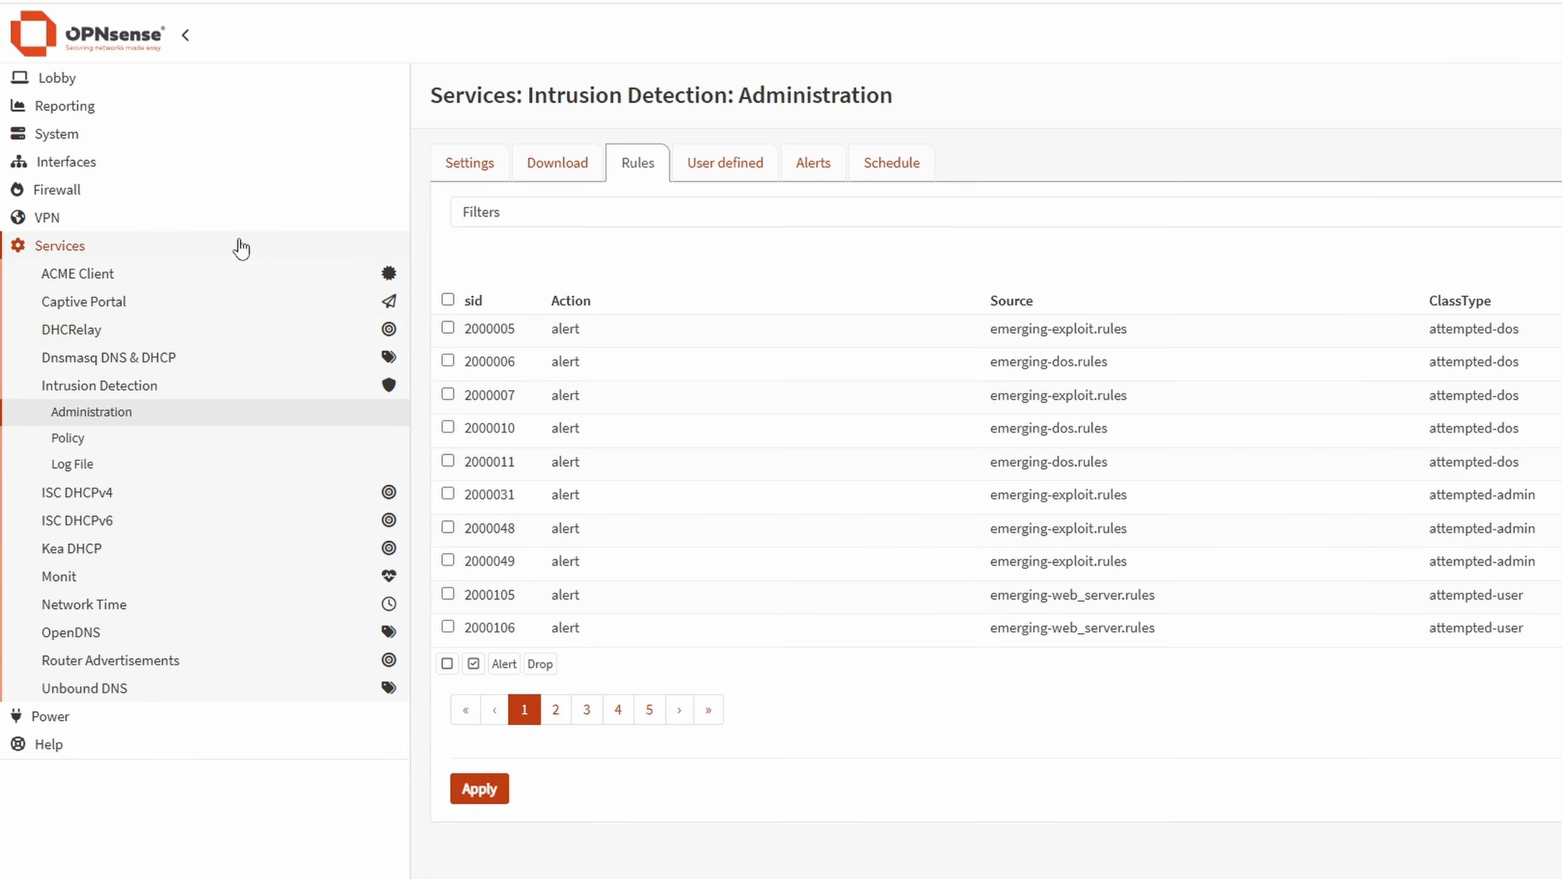
left_click(98, 145)
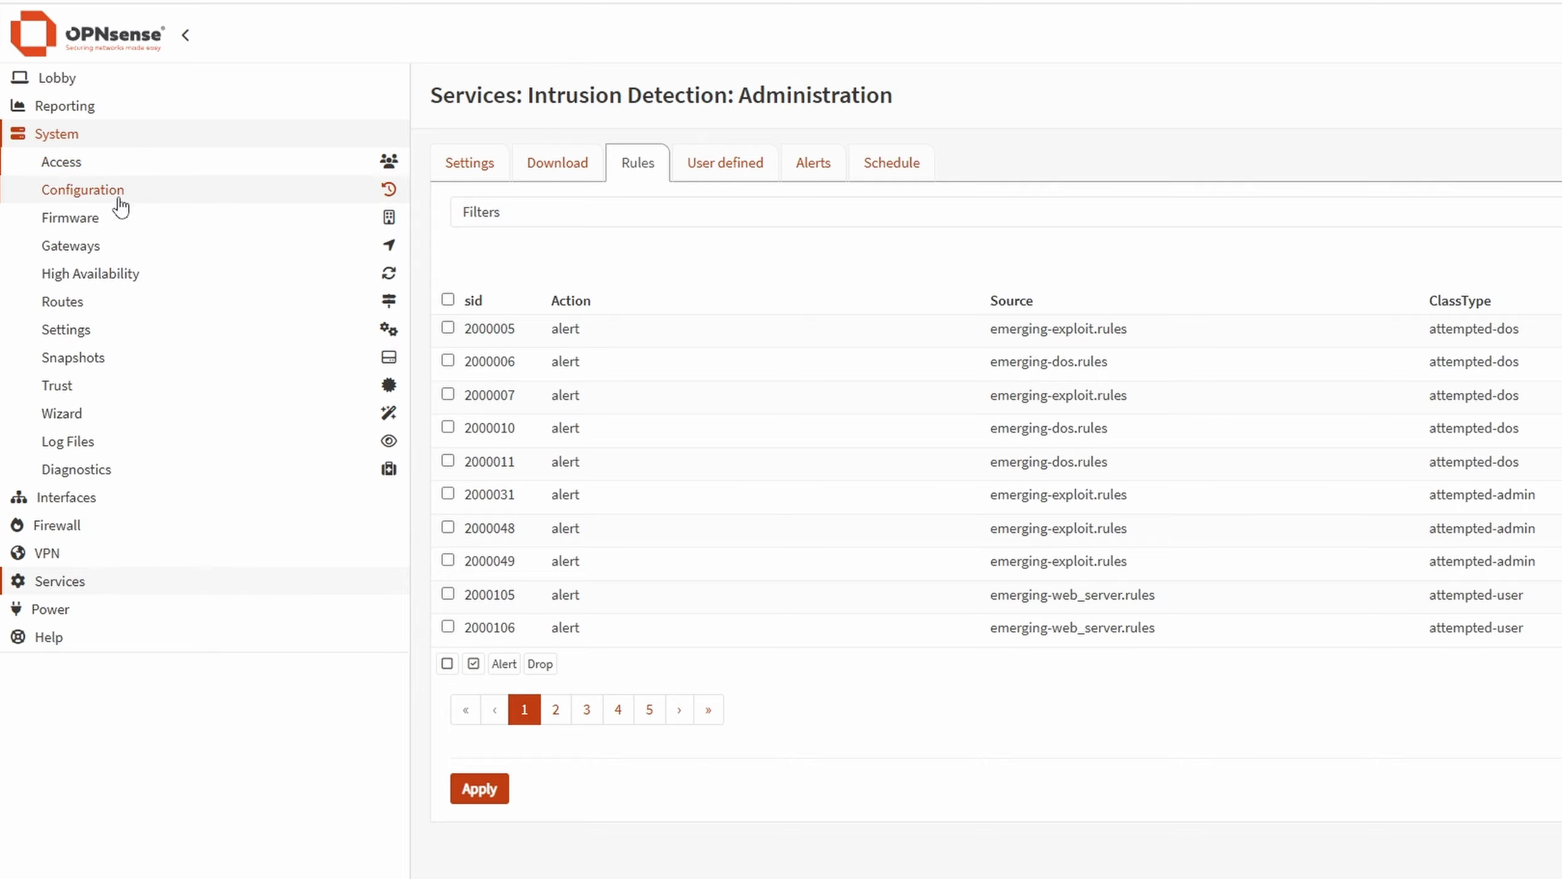
left_click(120, 331)
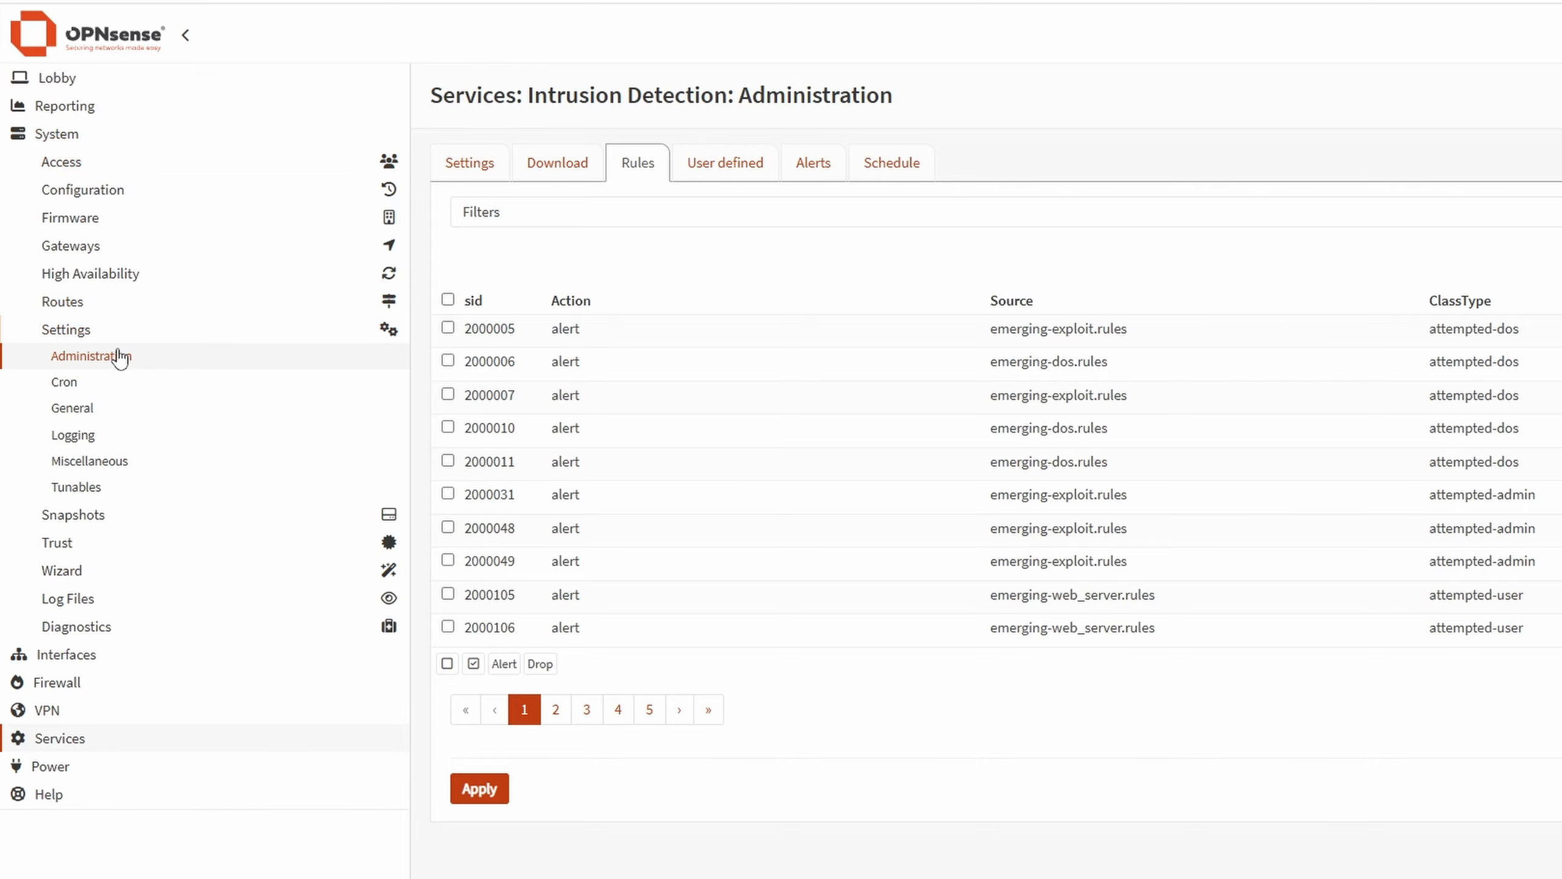
left_click(116, 356)
scroll(808, 776, "down", 5)
scroll(513, 543, "down", 5)
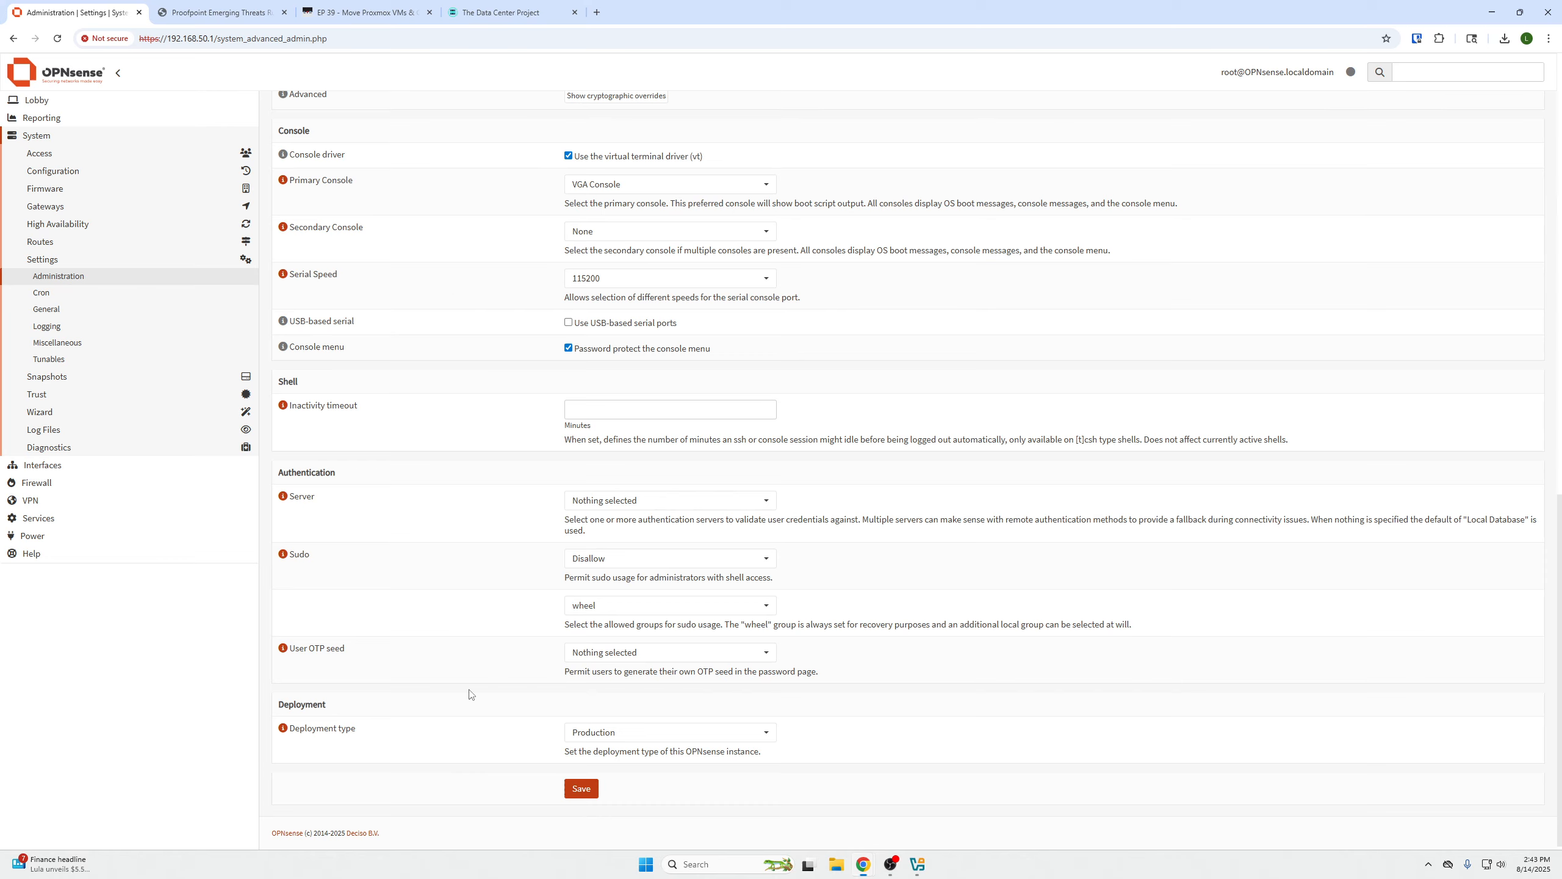
Step: Switch to a new Command Prompt window, maximize it and enlarge its text
key("super")
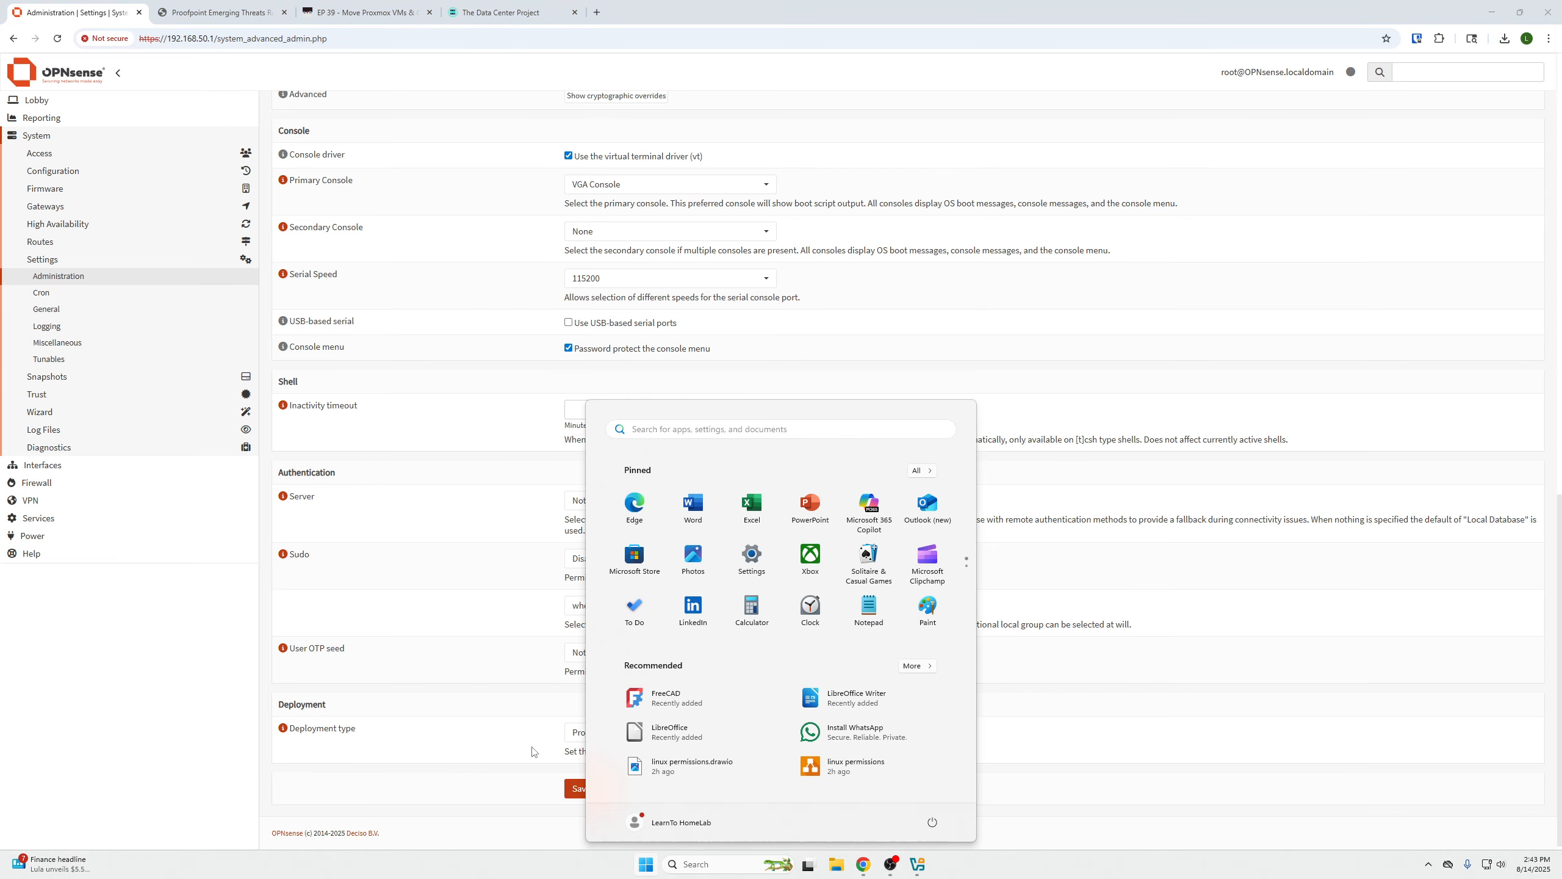
type("cmd")
key("Return")
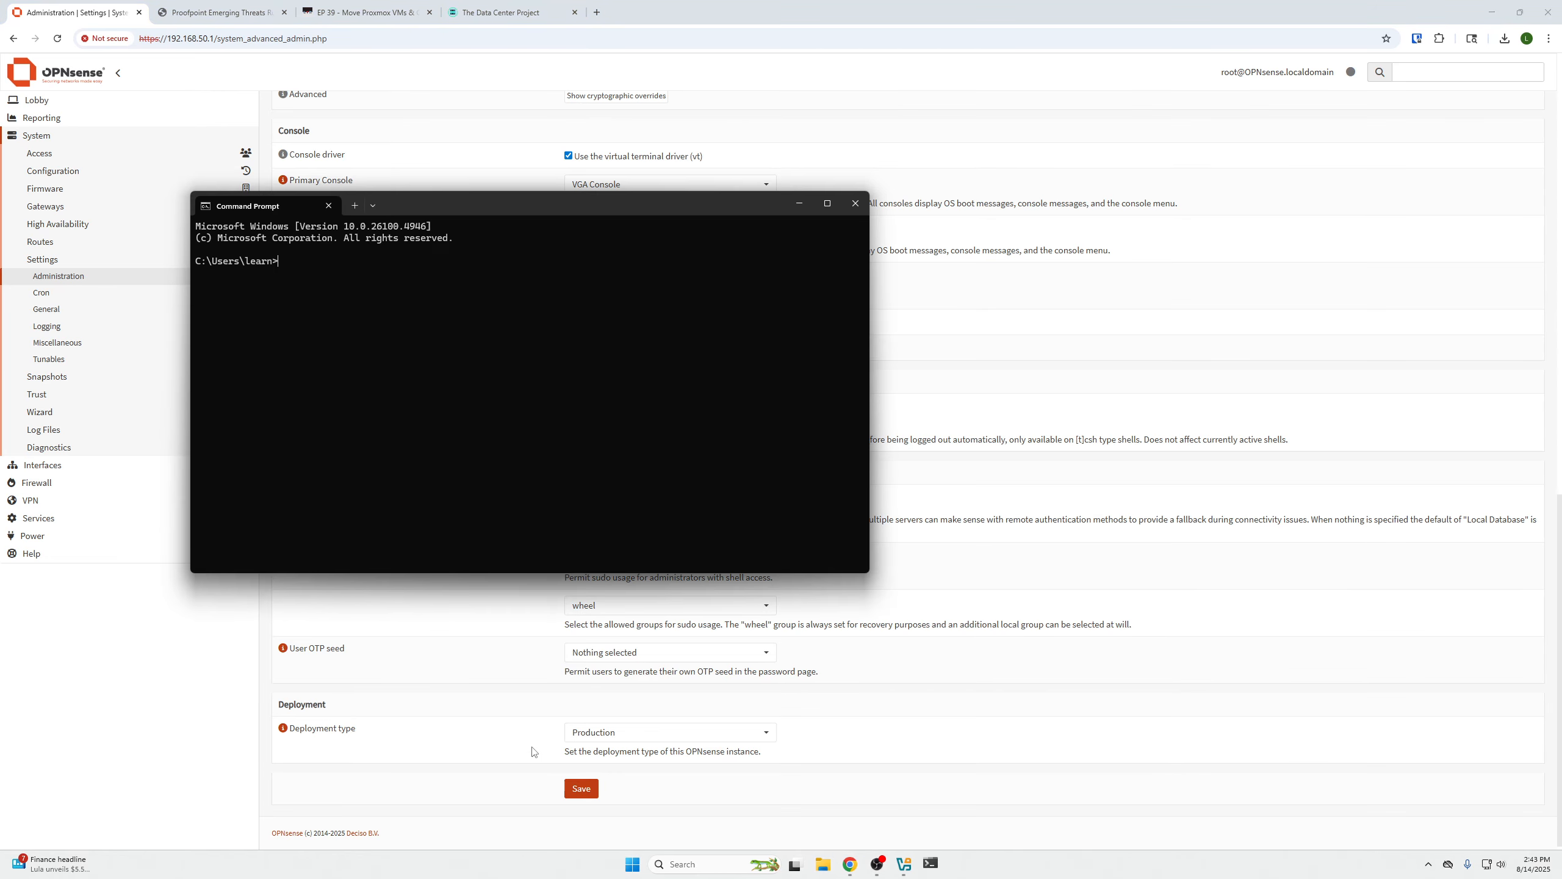
left_click(828, 203)
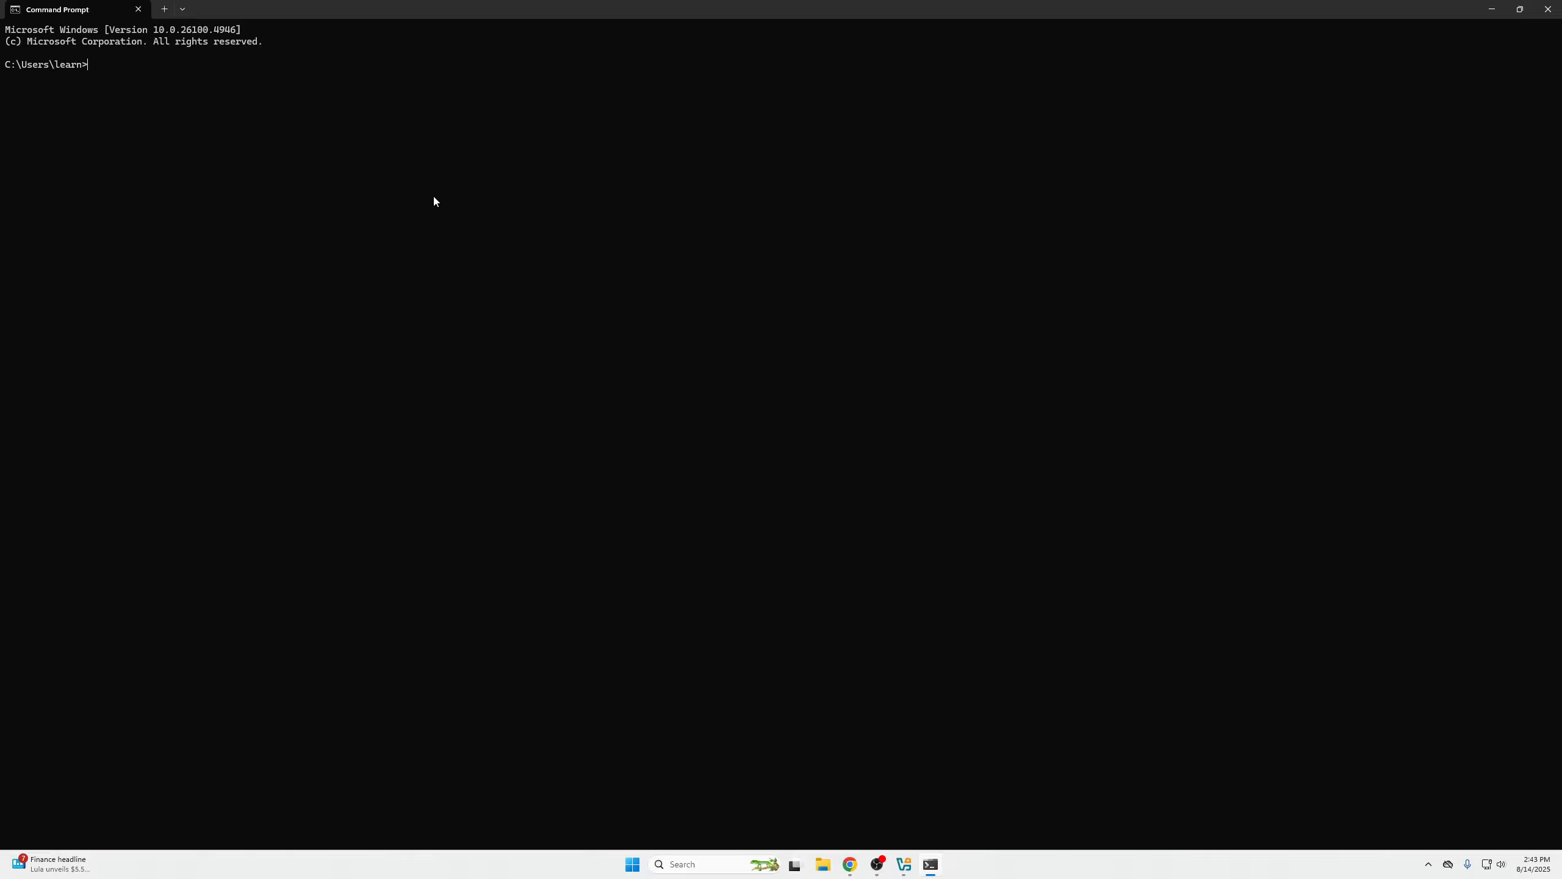
key("ctrl+plus")
key("ctrl+plus")
key("ctrl+plus")
key("ctrl+plus")
key("ctrl+plus")
key("ctrl+plus")
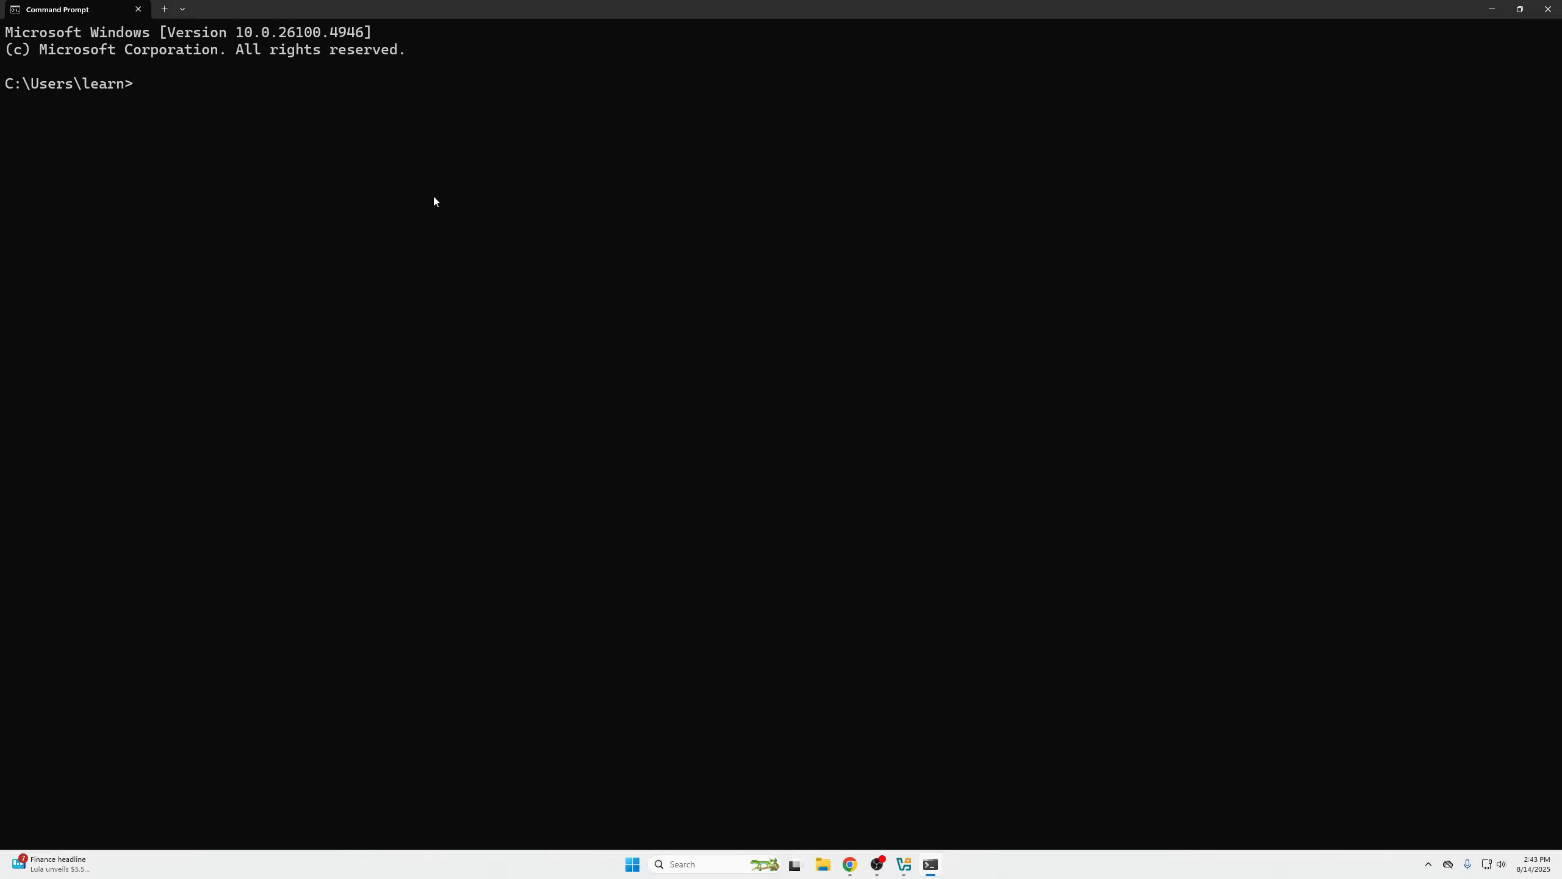
type("ssh root@192.168.50.1")
key("Return")
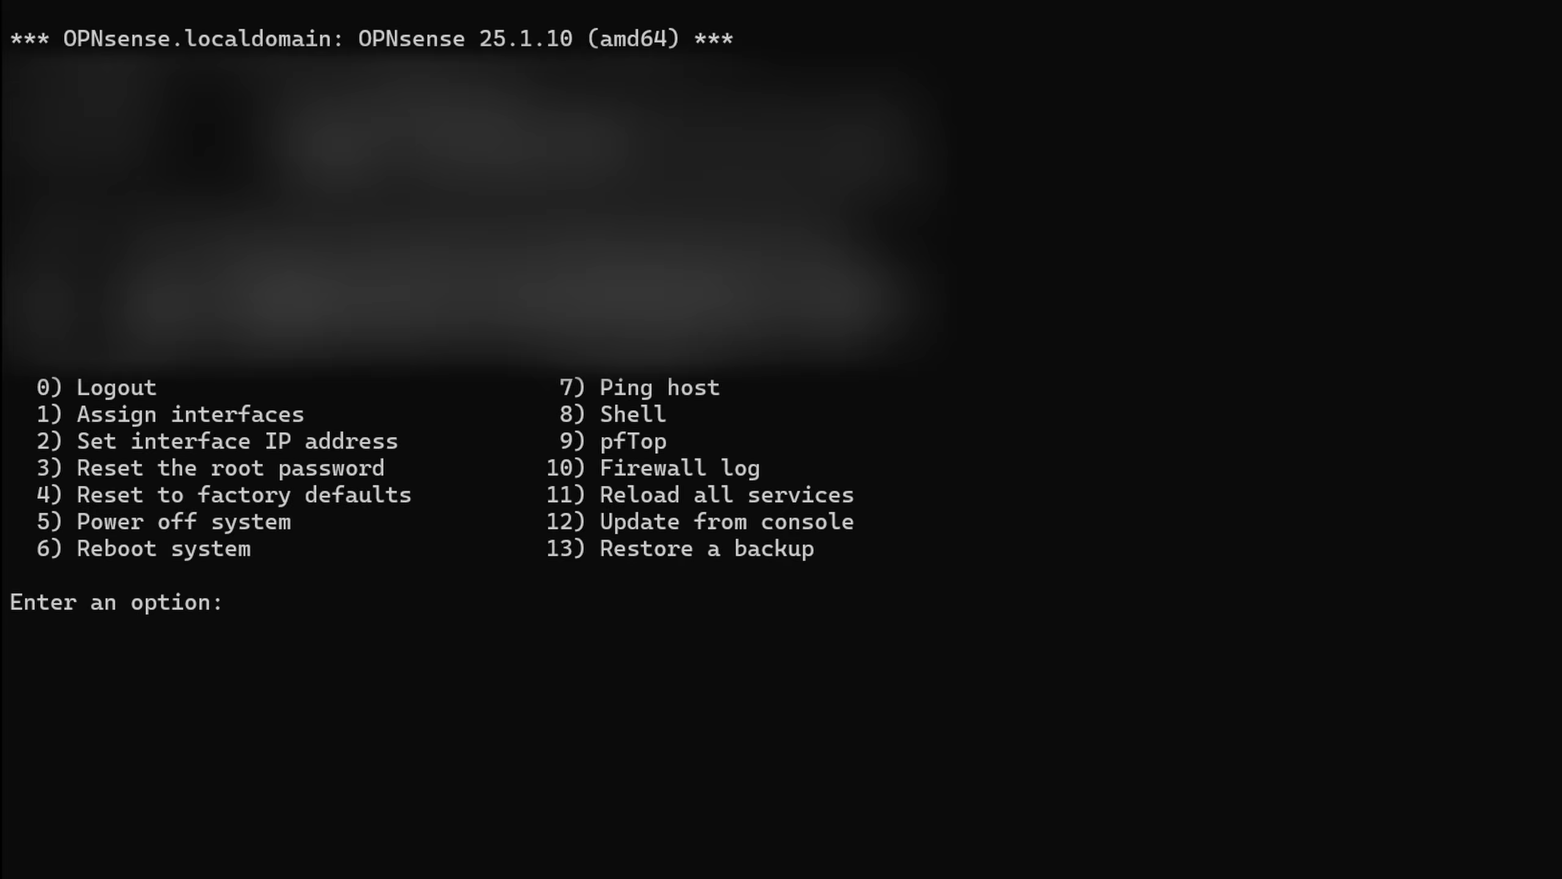
type("8")
key("Return")
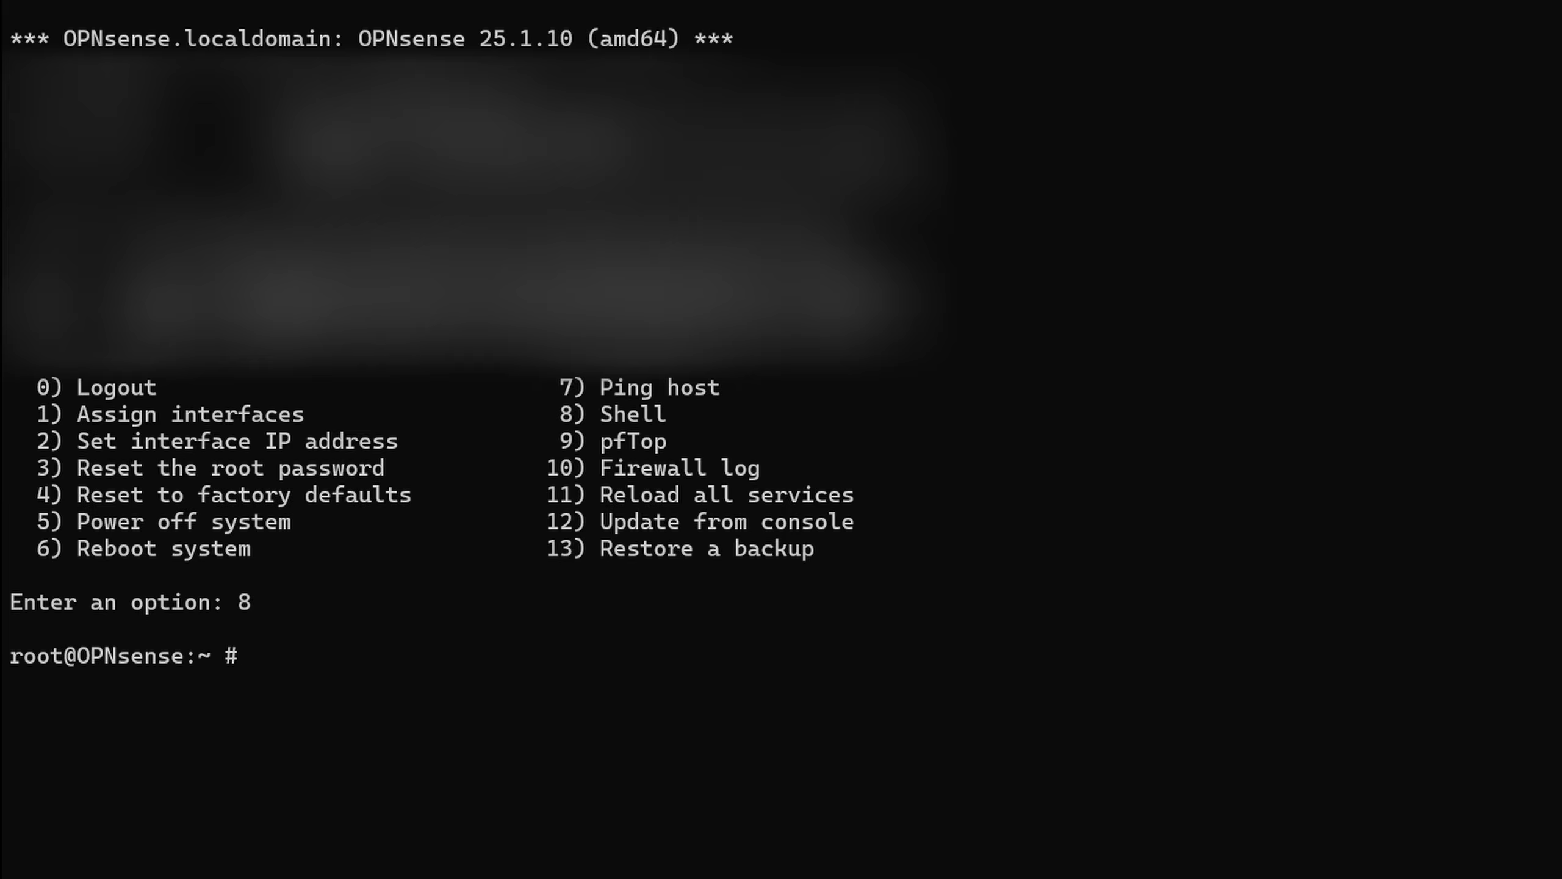
right_click(350, 657)
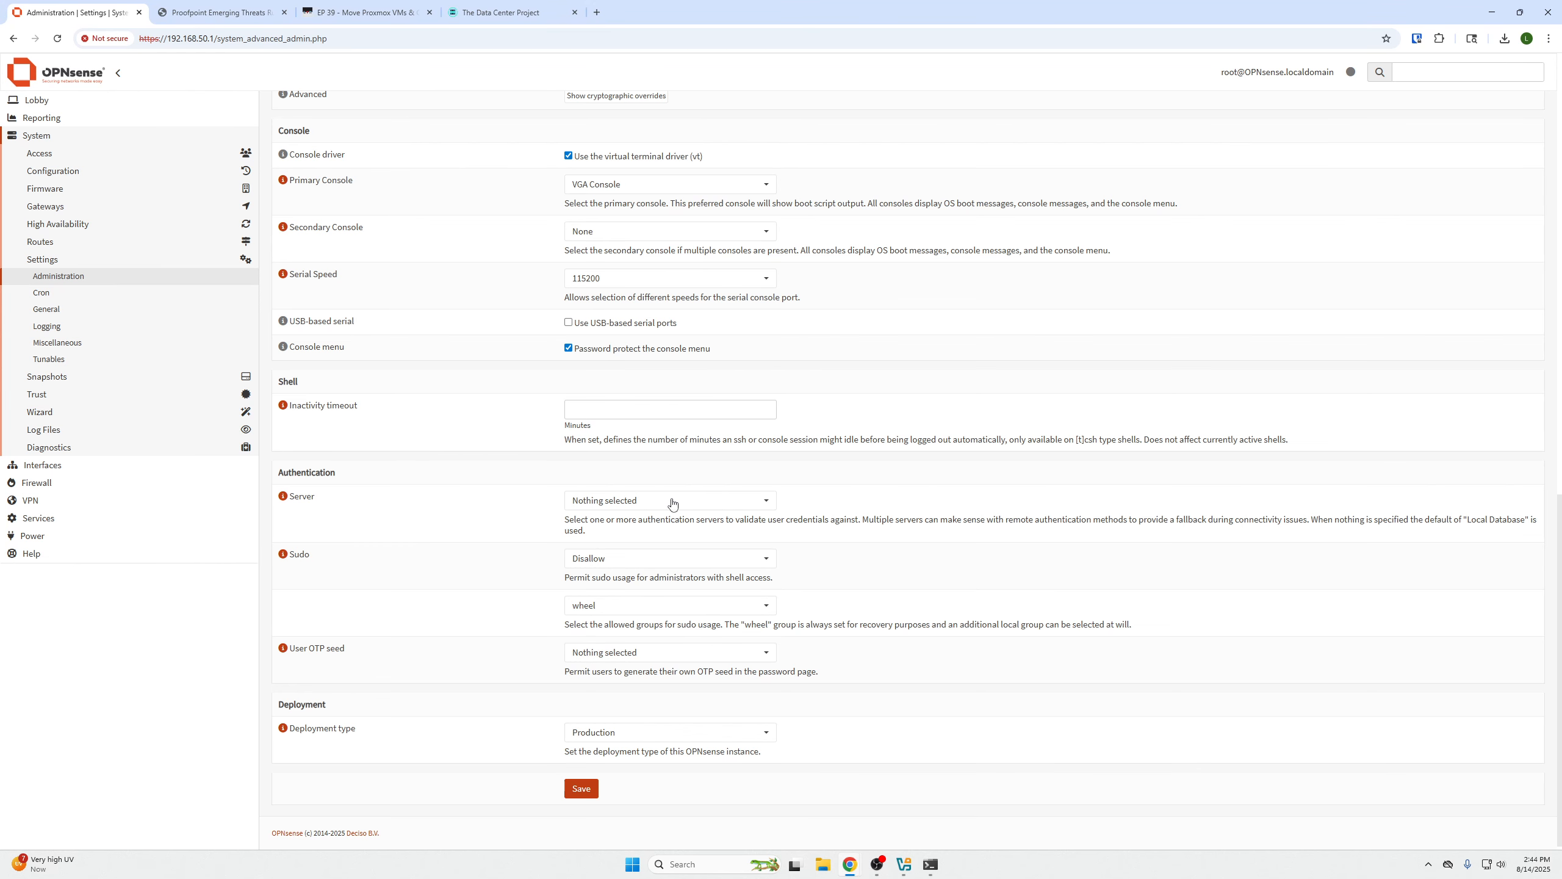
Step: Return to OPNsense in the browser and examine the logged entry in the Intrusion Detection alerts, including its action, interface and alert text
left_click(68, 519)
left_click(65, 295)
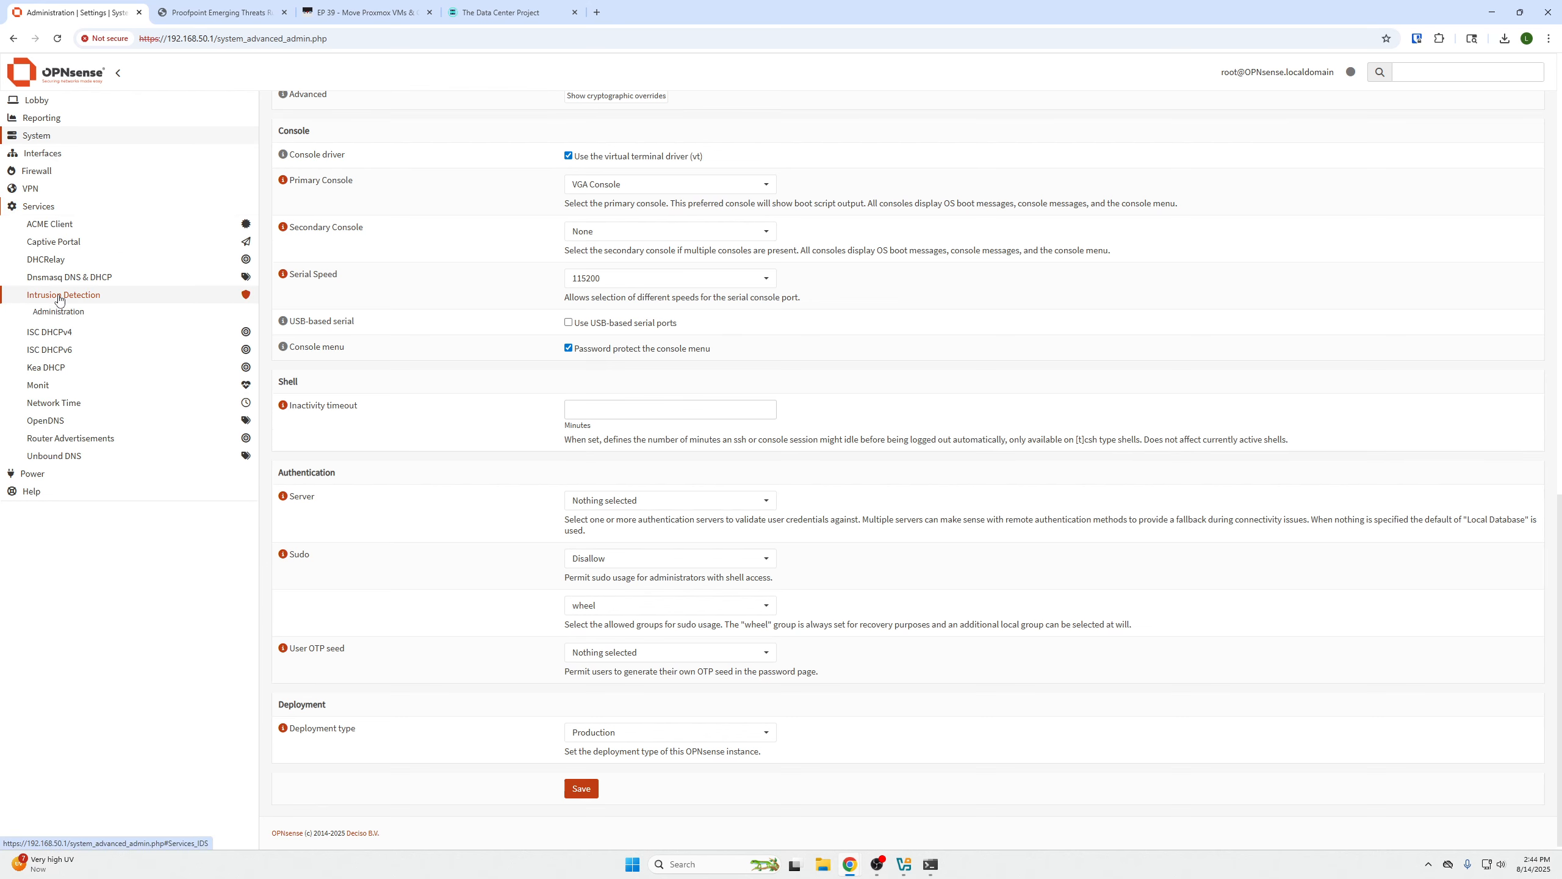
left_click(67, 312)
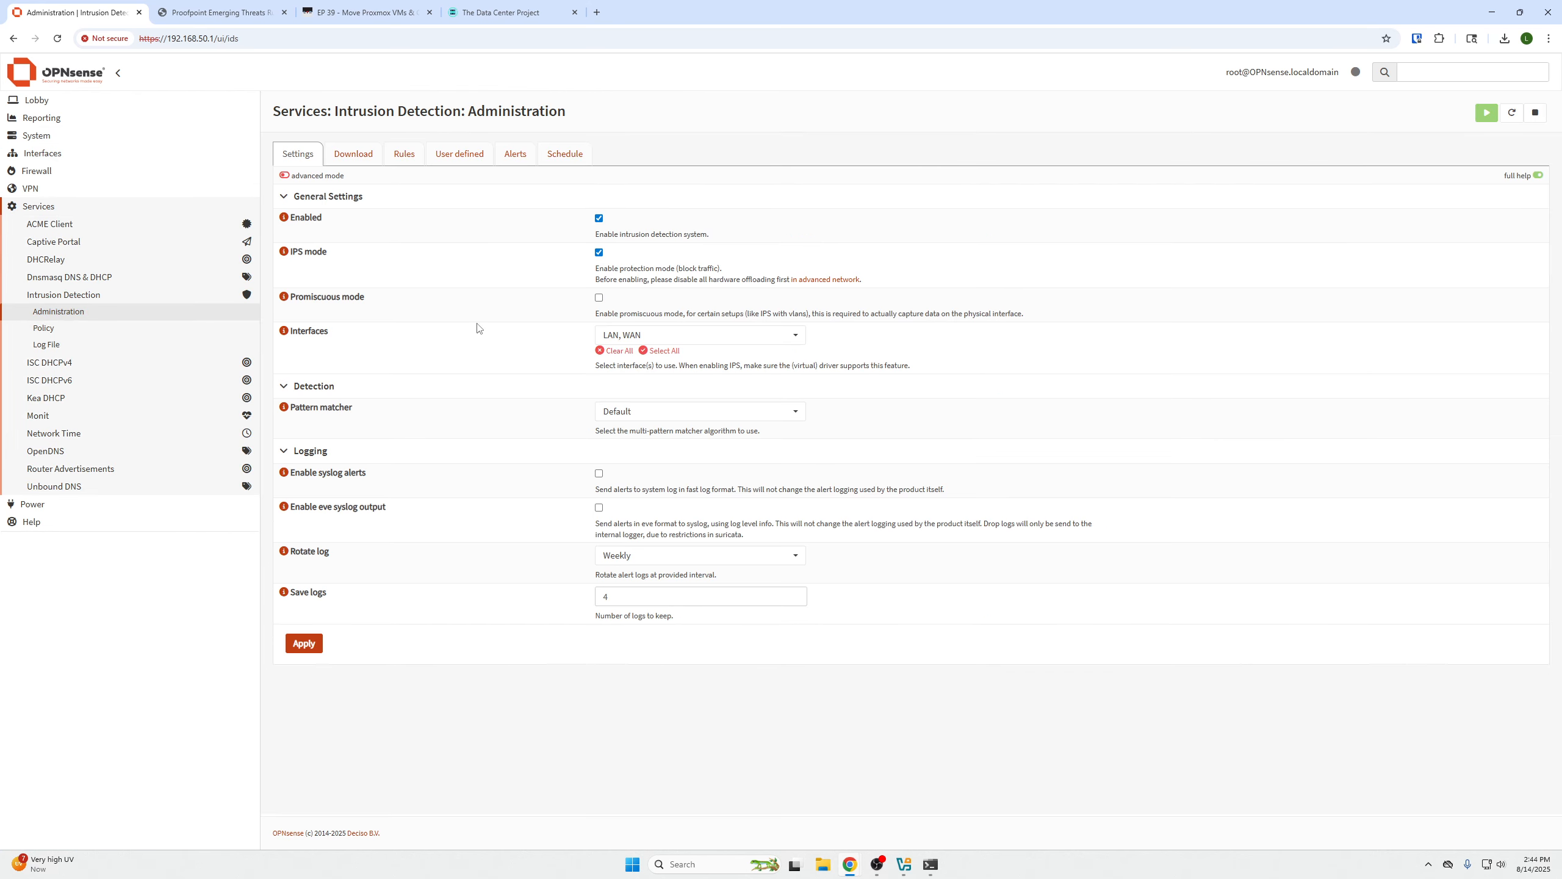
left_click(507, 158)
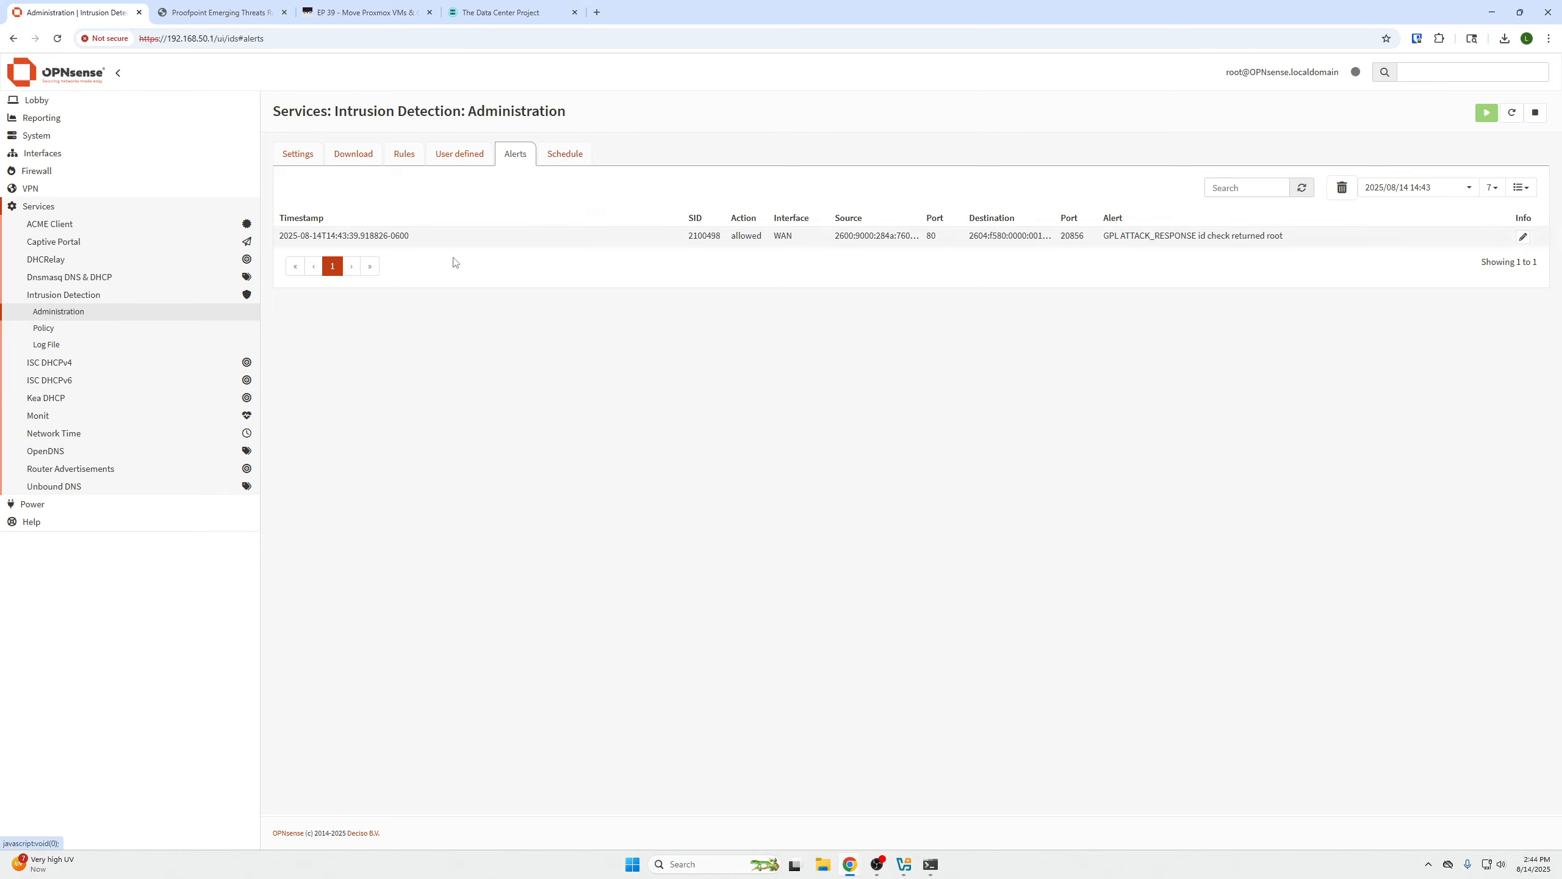
left_click_drag(1298, 240, 692, 242)
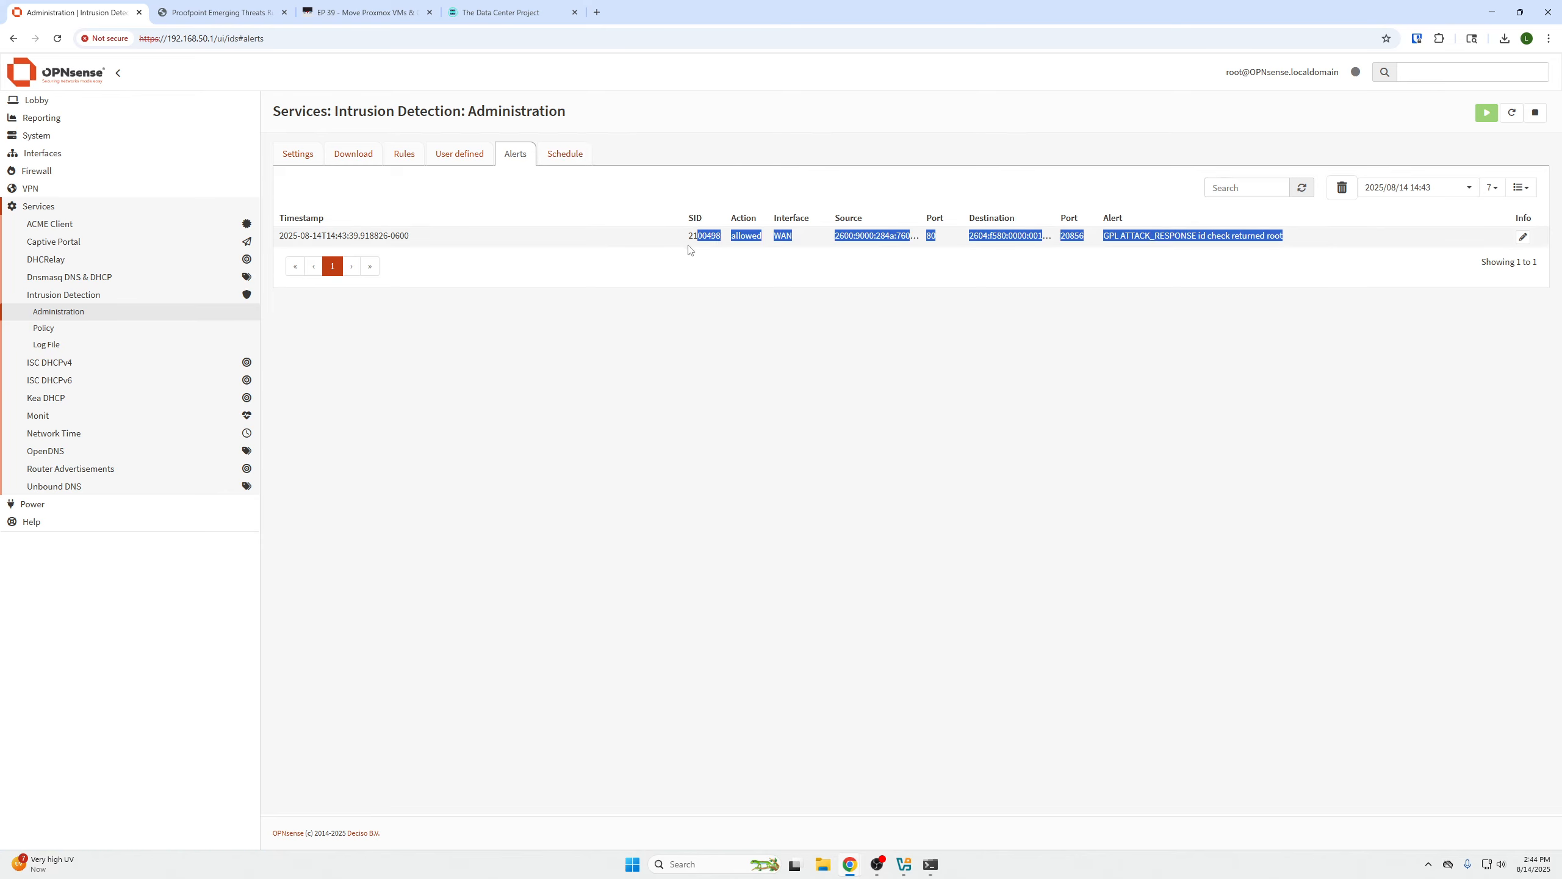
left_click(721, 281)
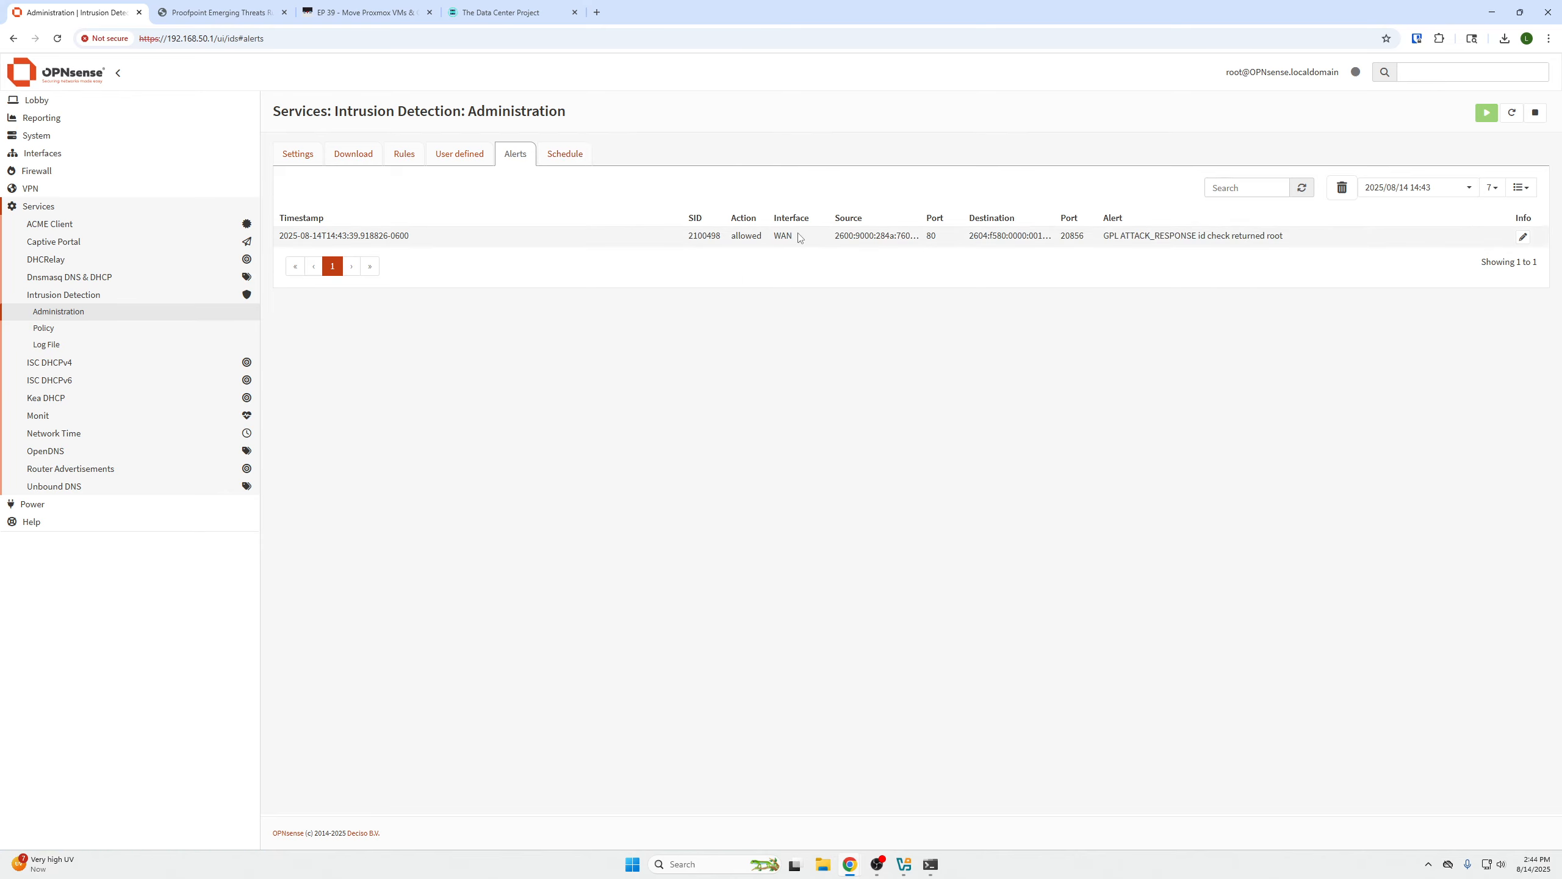
Step: Open the details of the logged intrusion alert, review the choices for its configured action without changing it, and close the details
left_click(1524, 239)
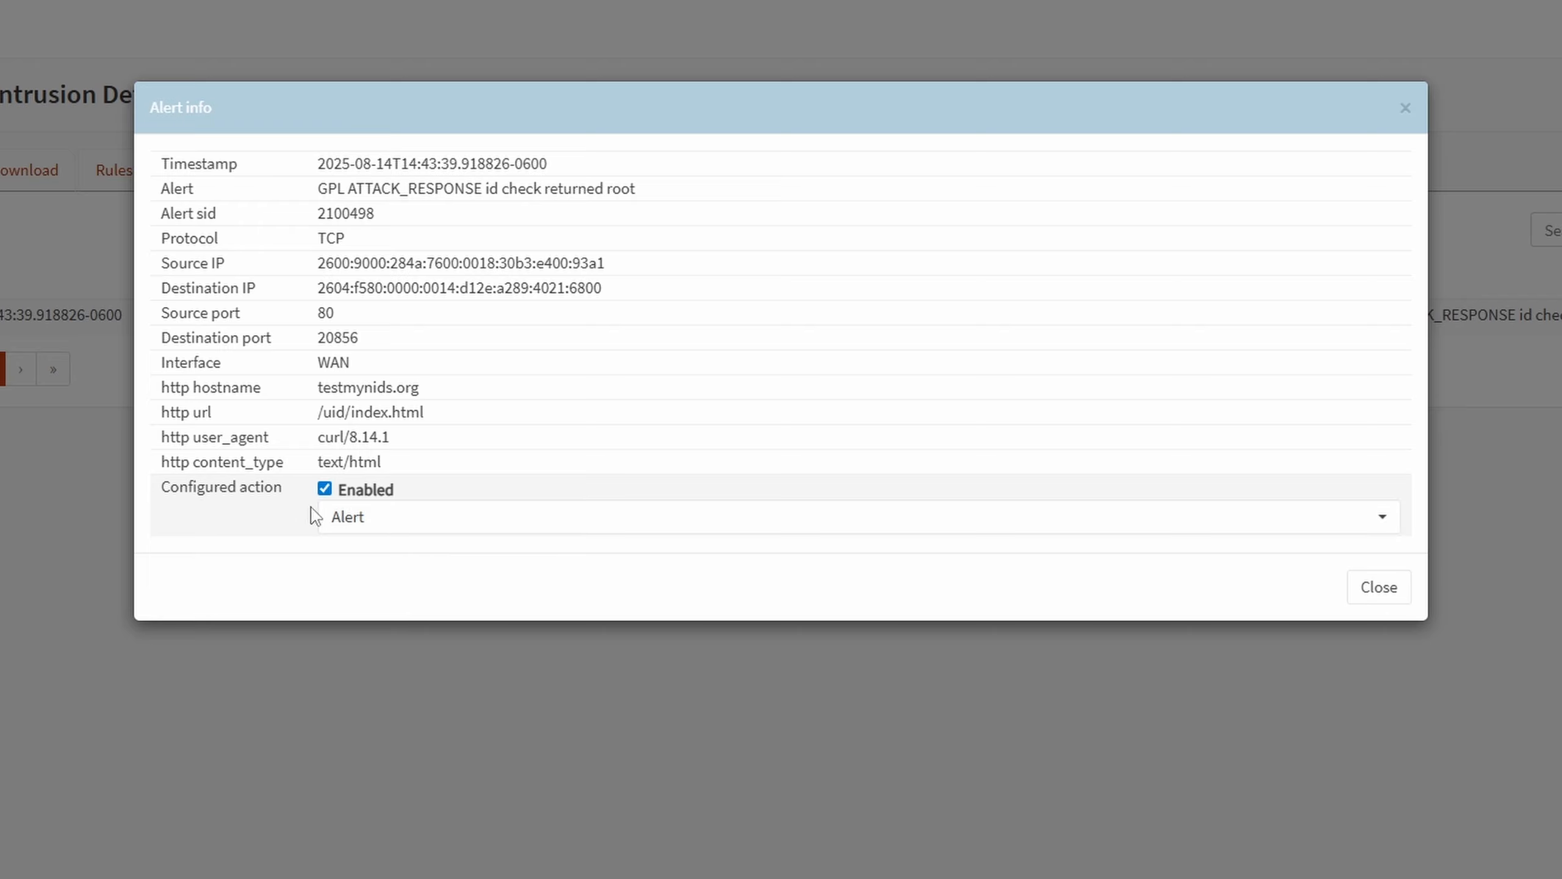
left_click(346, 523)
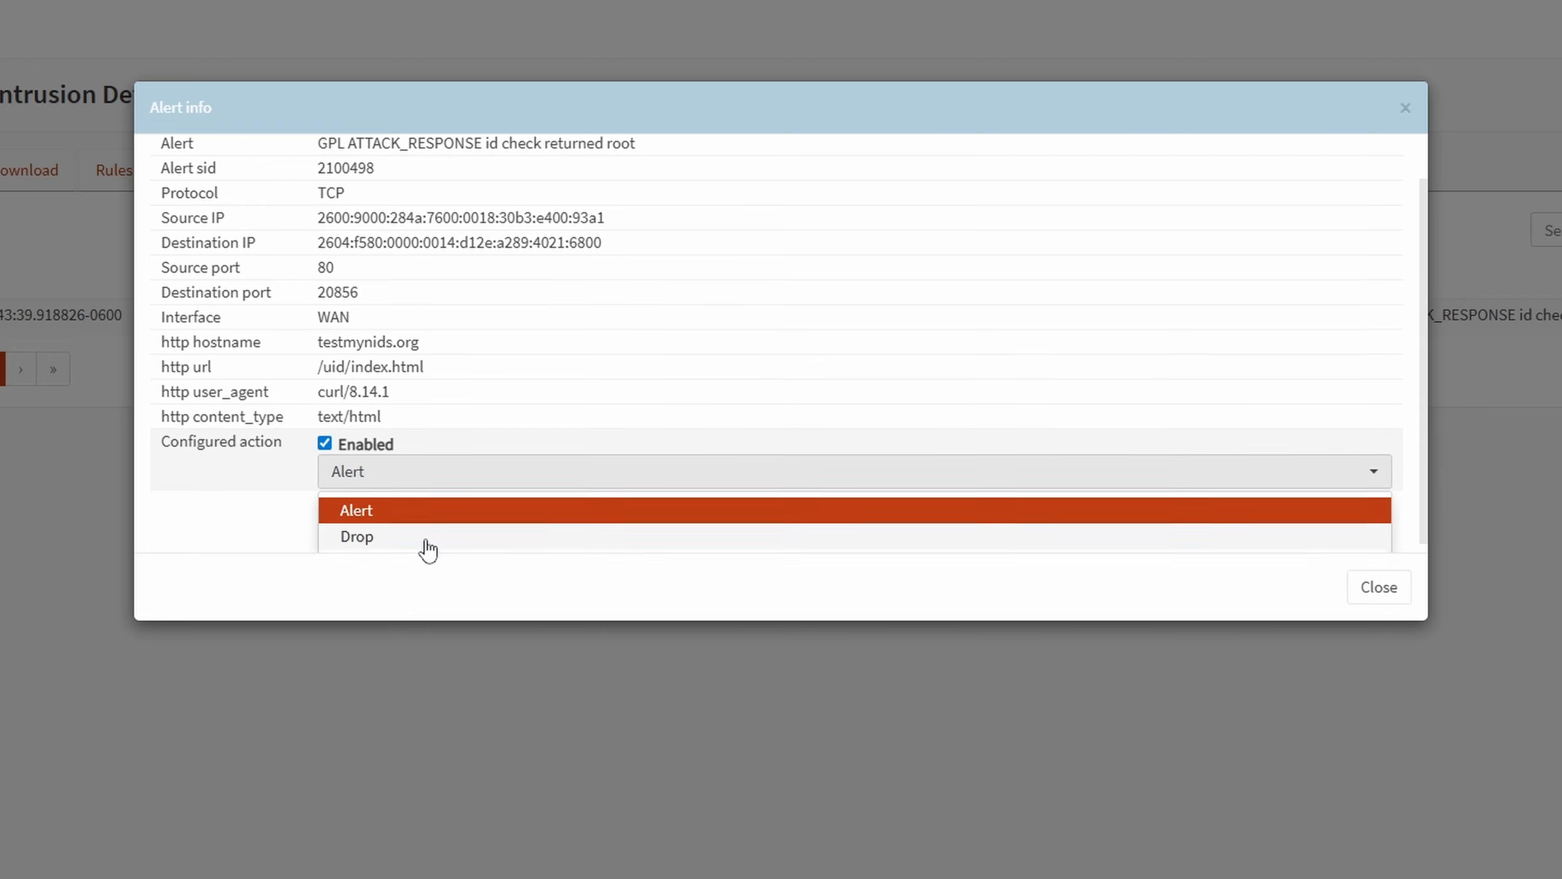
left_click(301, 492)
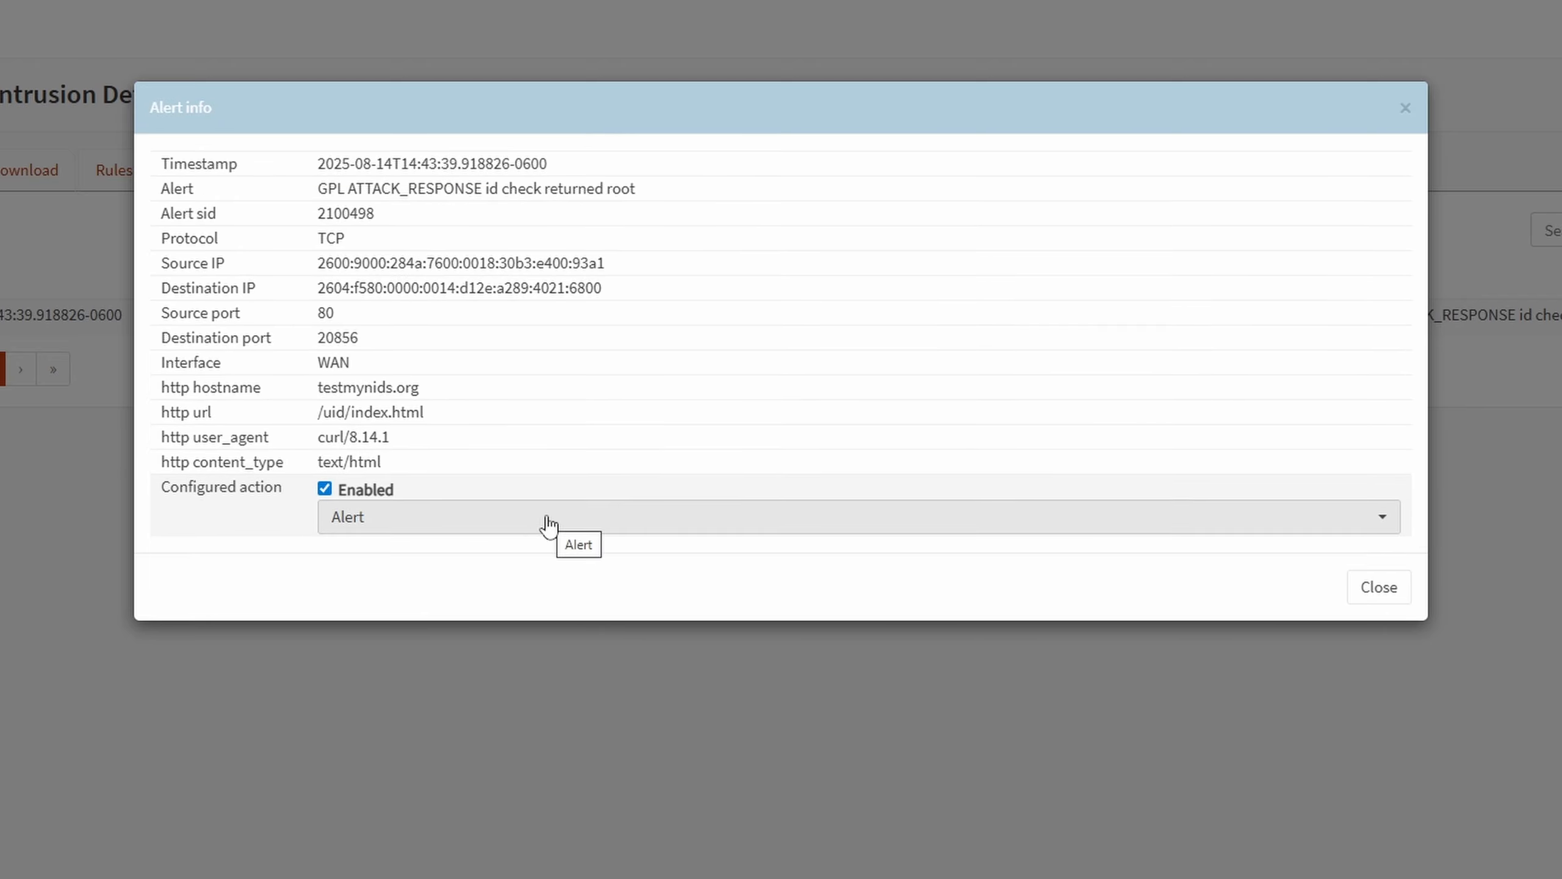
left_click(1376, 590)
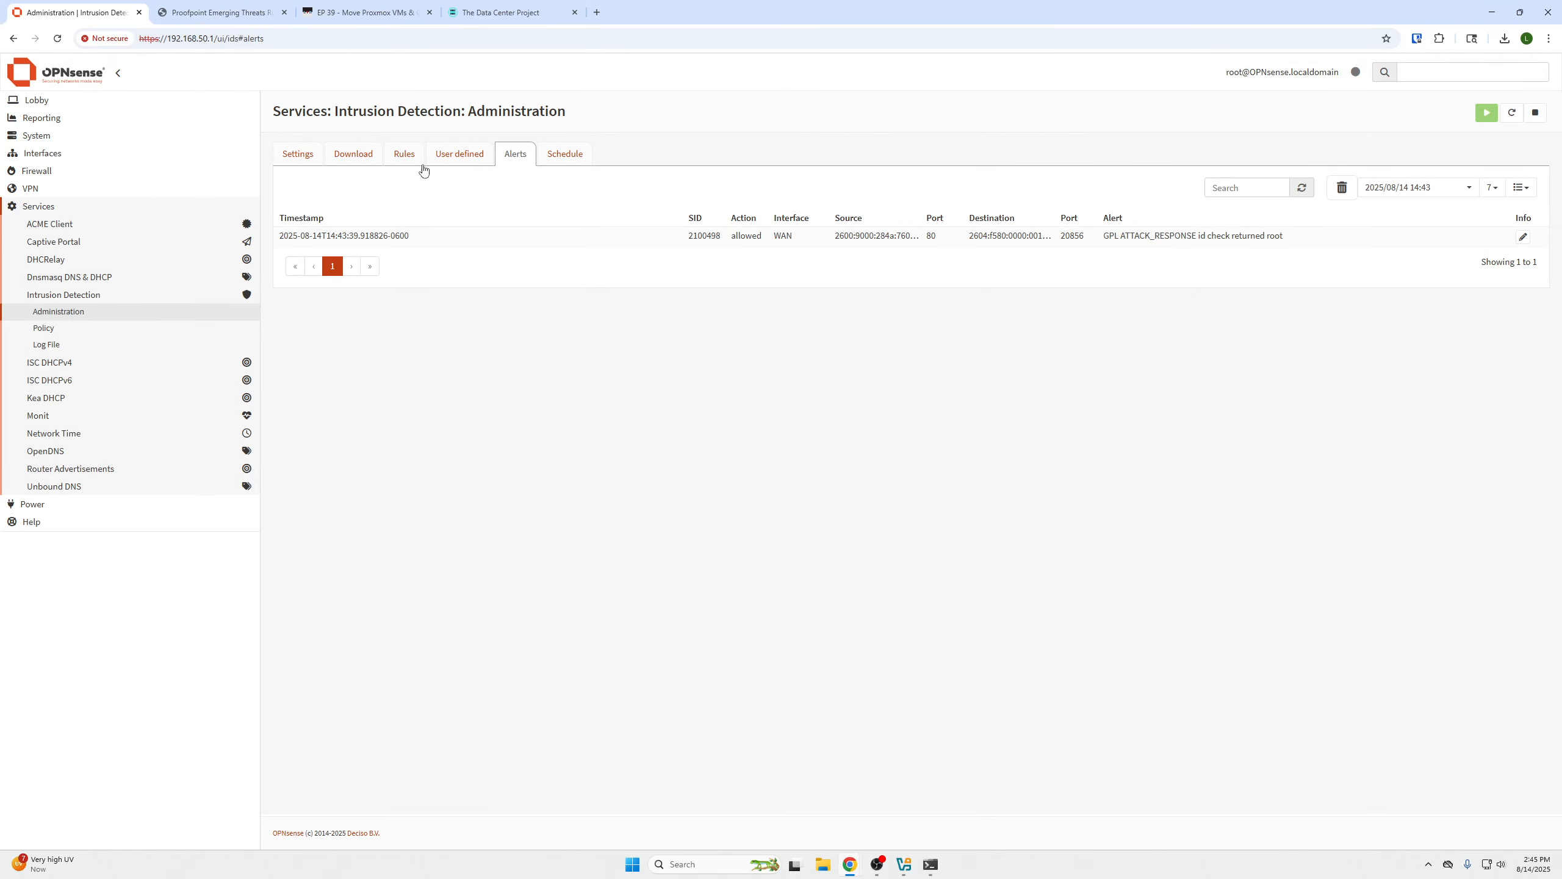
Step: Open the system's Administration settings again and review the Secure Shell options, including root user login and password login
left_click(78, 139)
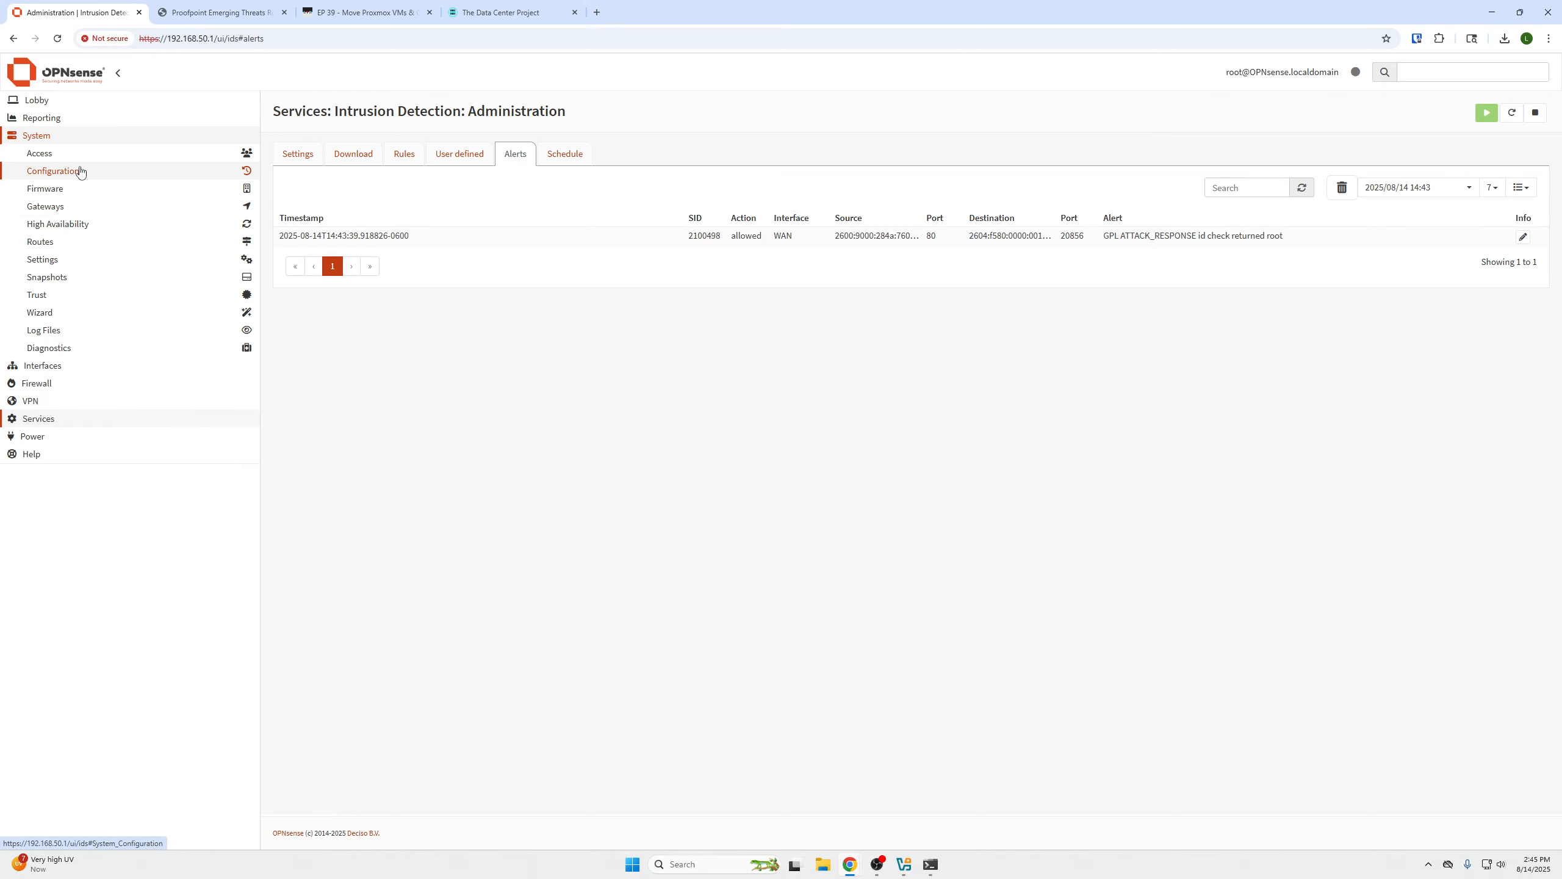
left_click(77, 258)
left_click(59, 277)
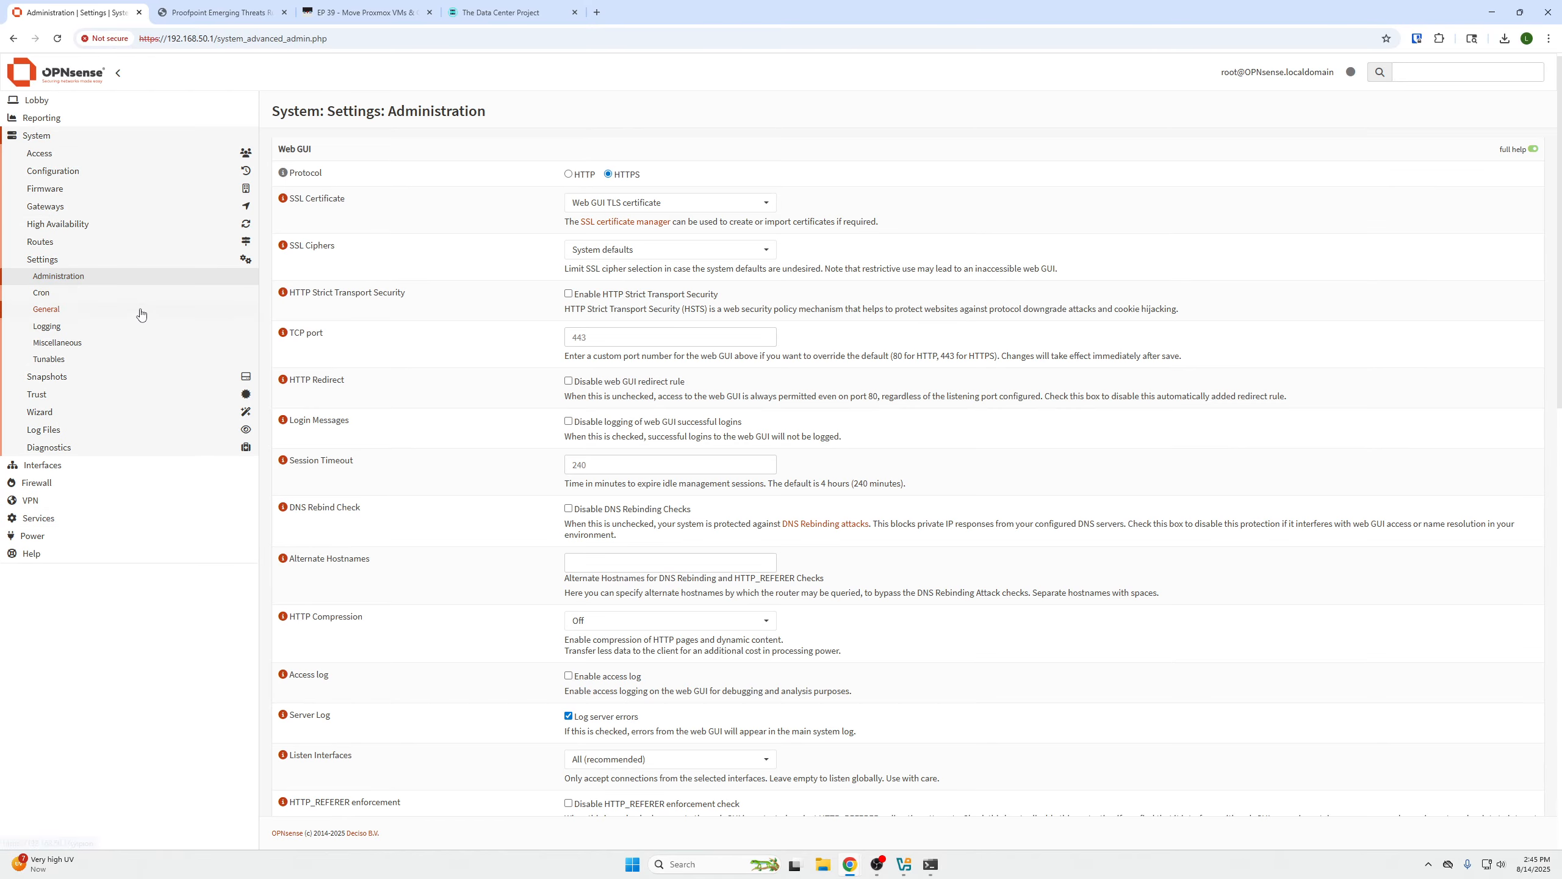
scroll(701, 400, "down", 8)
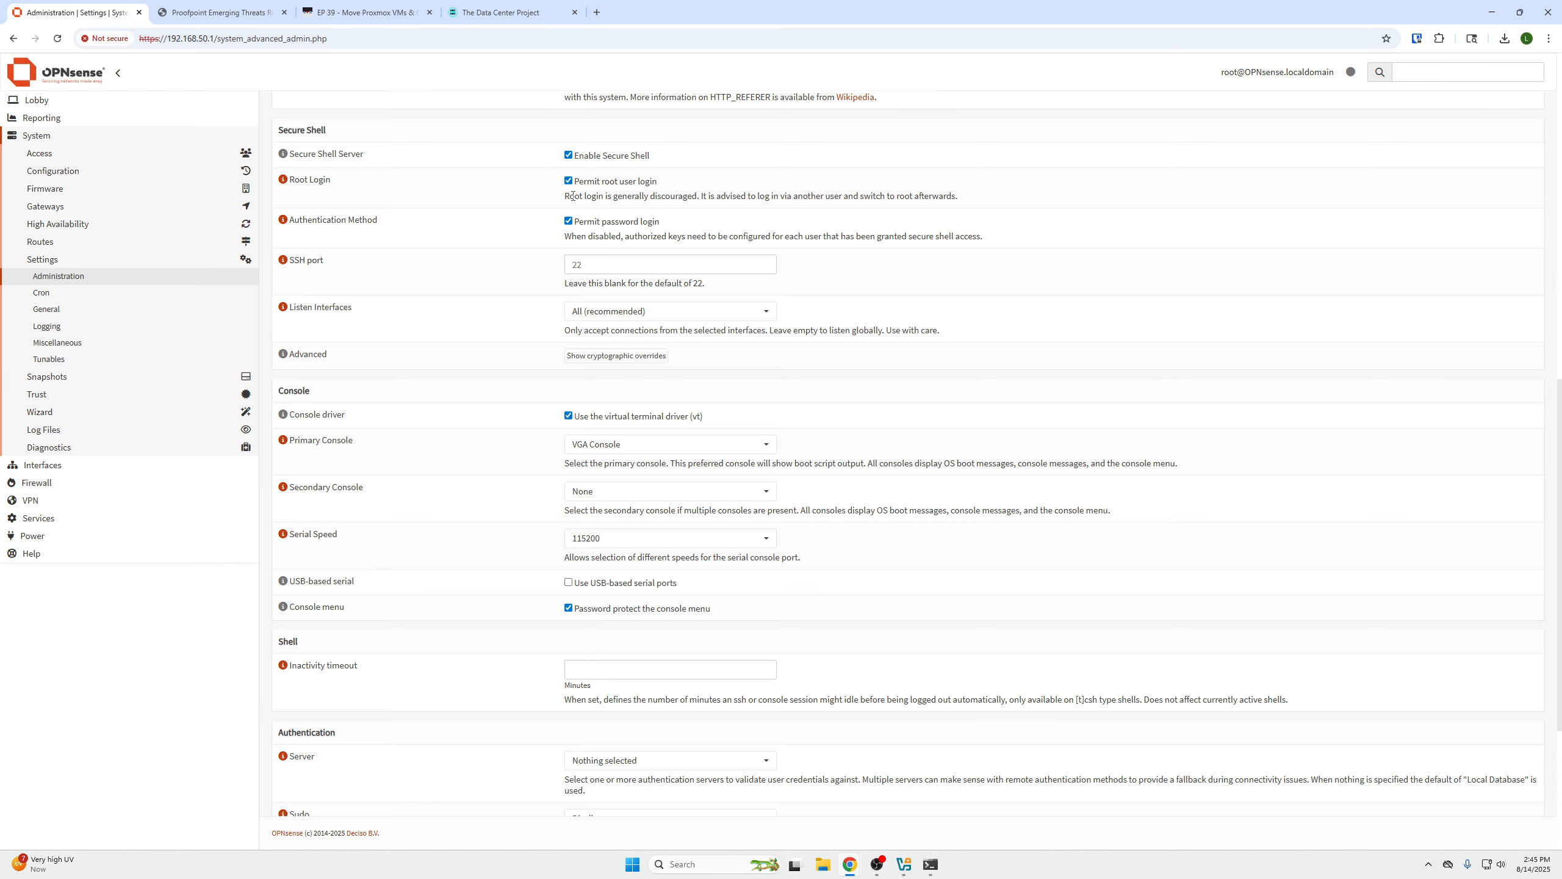
scroll(572, 196, "down", 3)
scroll(536, 609, "up", 10)
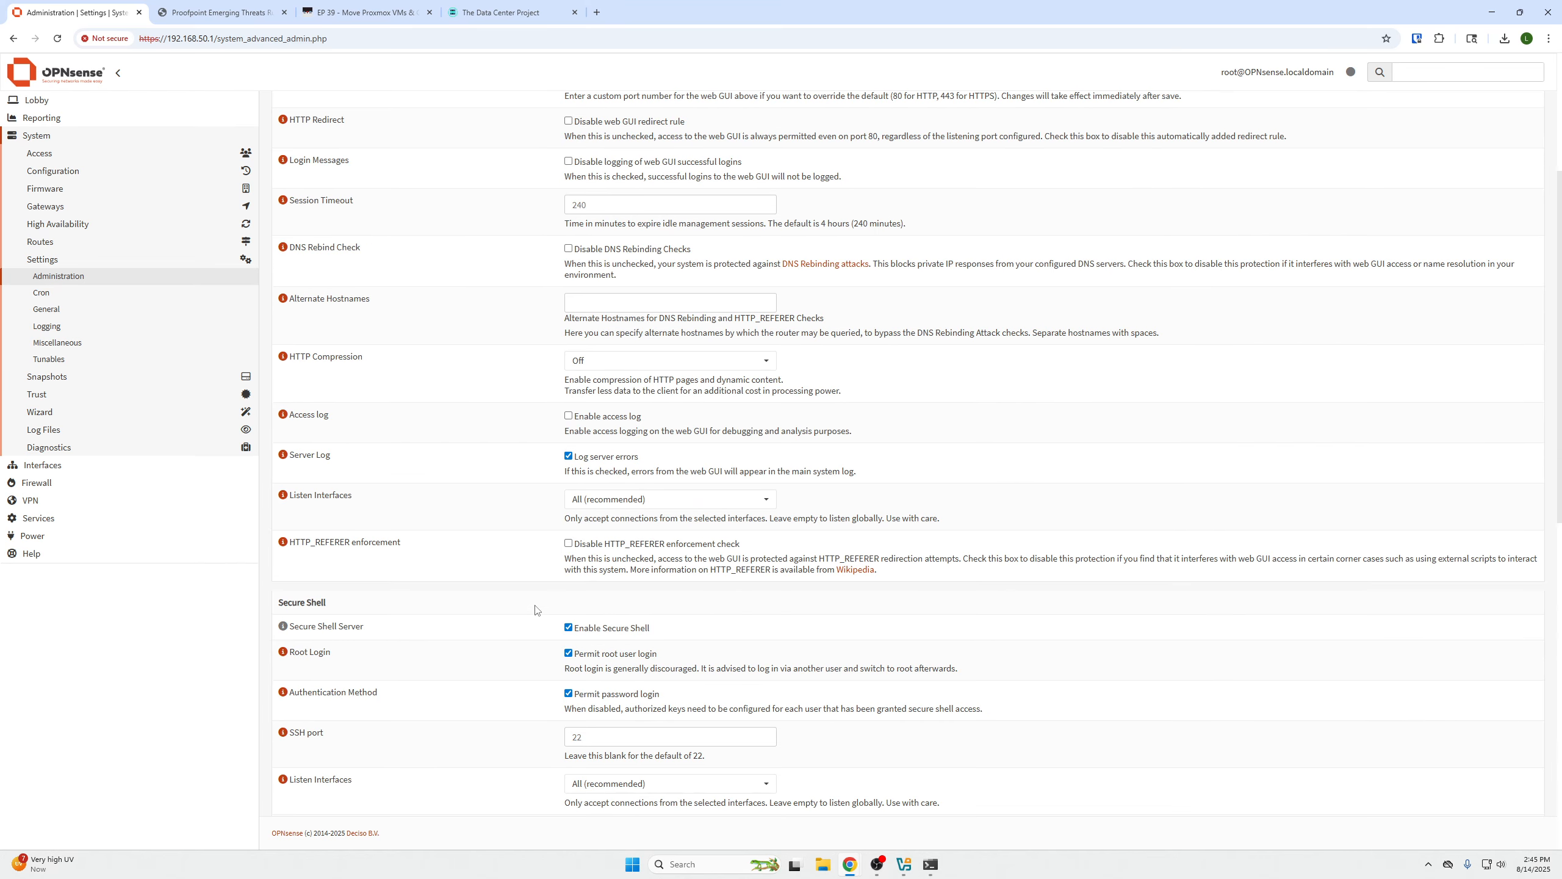
scroll(536, 609, "up", 4)
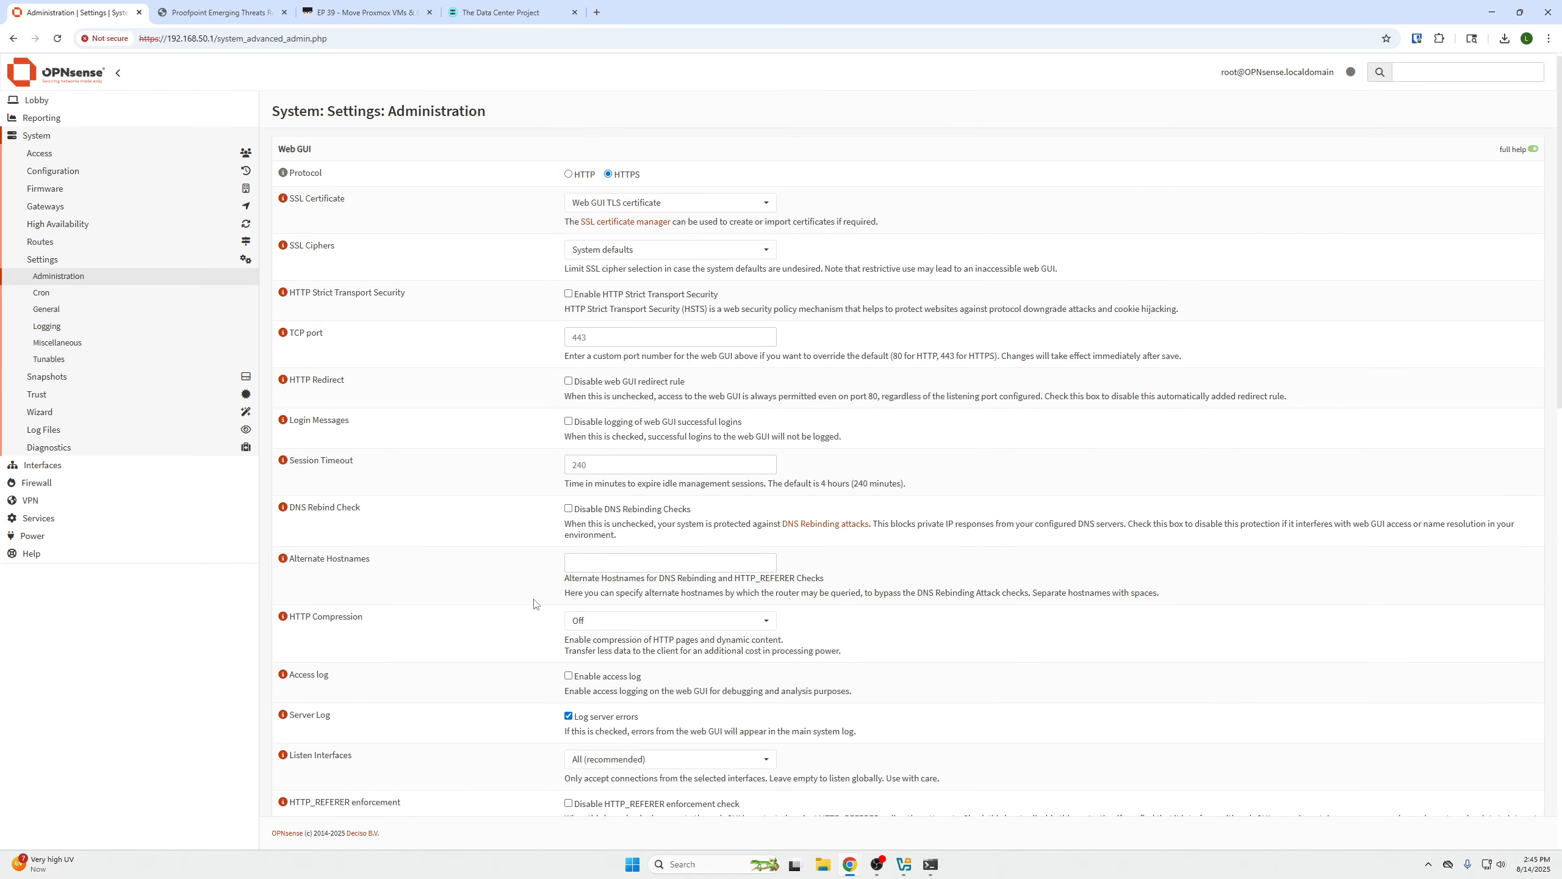